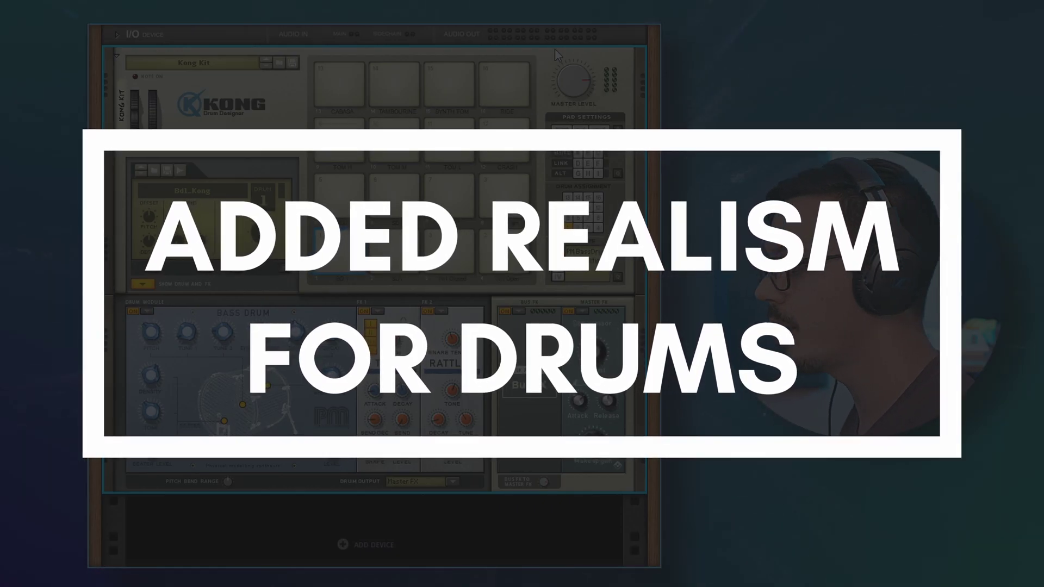
Open and close Kong's drum module type list unchanged, then scroll down past the Europa synth.
{"action": "left_click", "coordinate": [152, 312]}
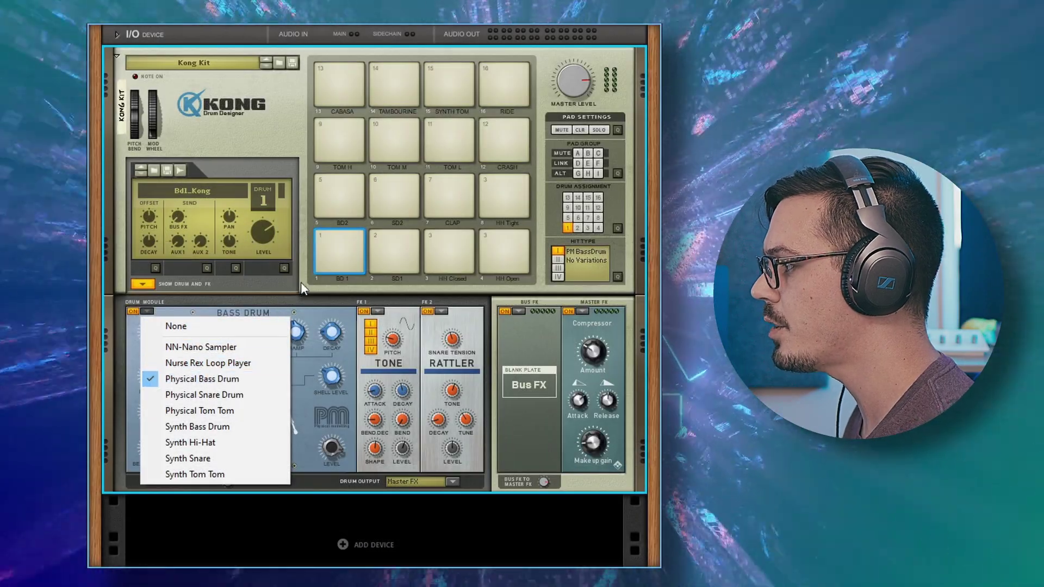
{"action": "left_click", "coordinate": [304, 279]}
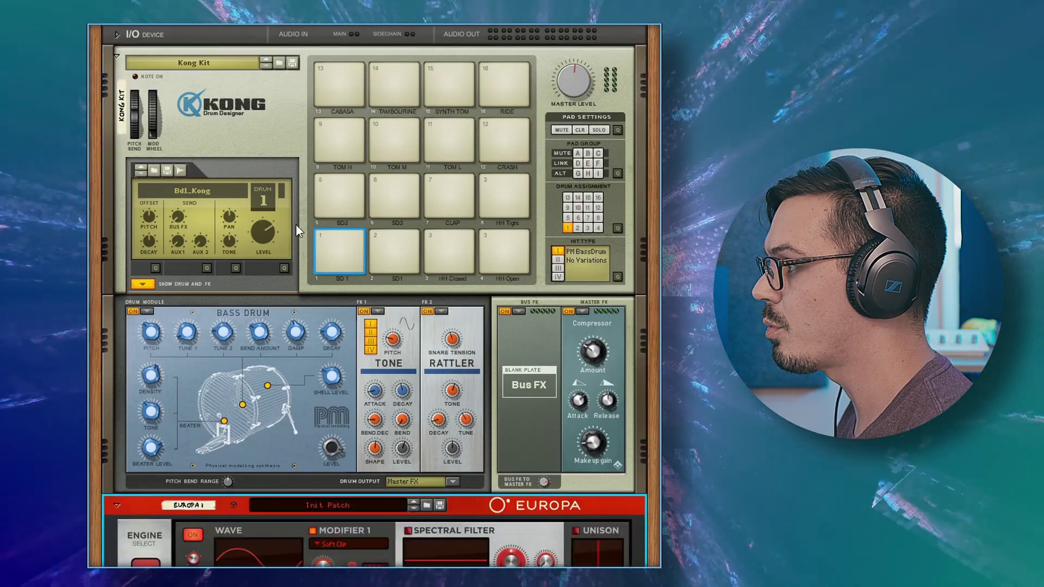
{"action": "scroll", "coordinate": [308, 220], "scroll_direction": "down", "scroll_amount": 5}
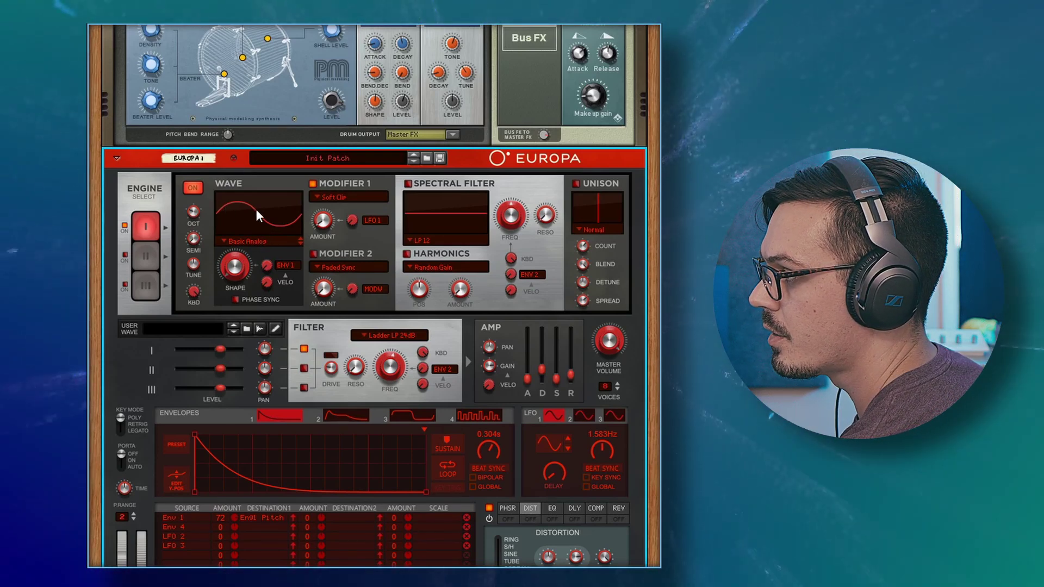
{"action": "scroll", "coordinate": [361, 377], "scroll_direction": "down", "scroll_amount": 5}
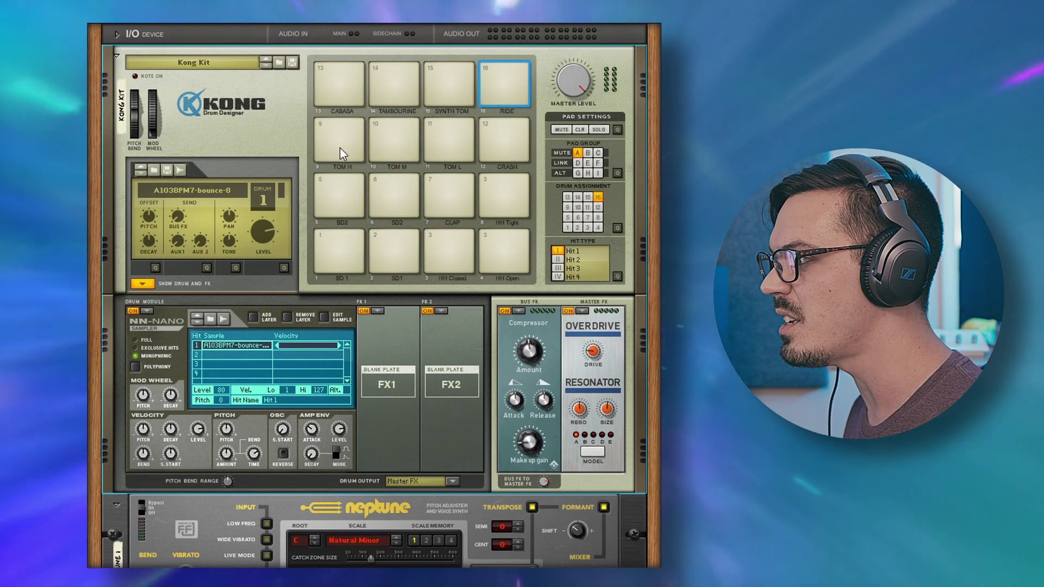
Audition the vocal chops on Kong pads 3, 2, 6 and 5, and view the Quick Edit pad groups.
{"action": "left_click", "coordinate": [449, 250]}
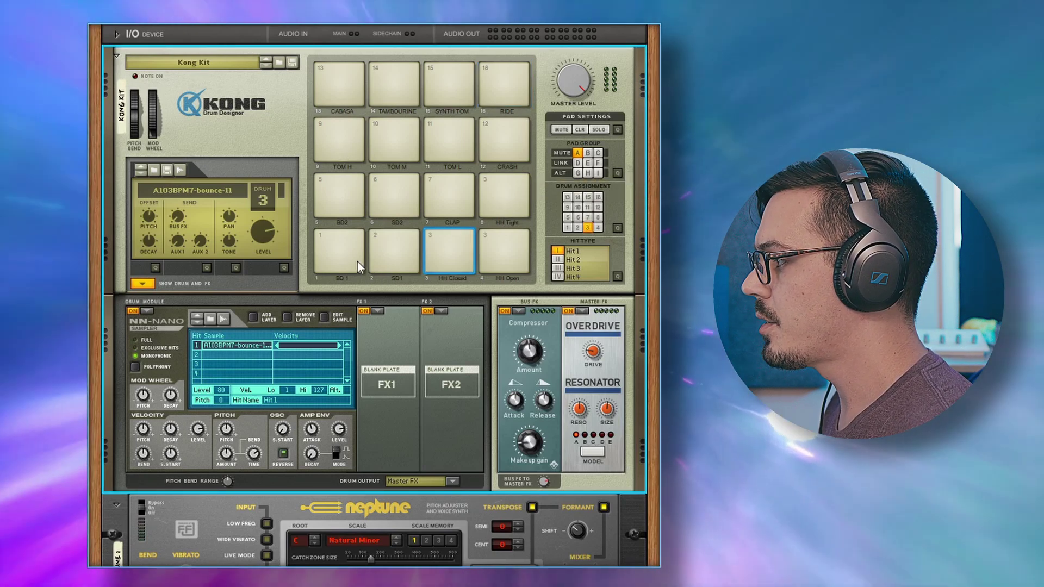
{"action": "left_click", "coordinate": [380, 256]}
{"action": "left_click", "coordinate": [443, 240]}
{"action": "left_click", "coordinate": [403, 203]}
{"action": "left_click", "coordinate": [361, 200]}
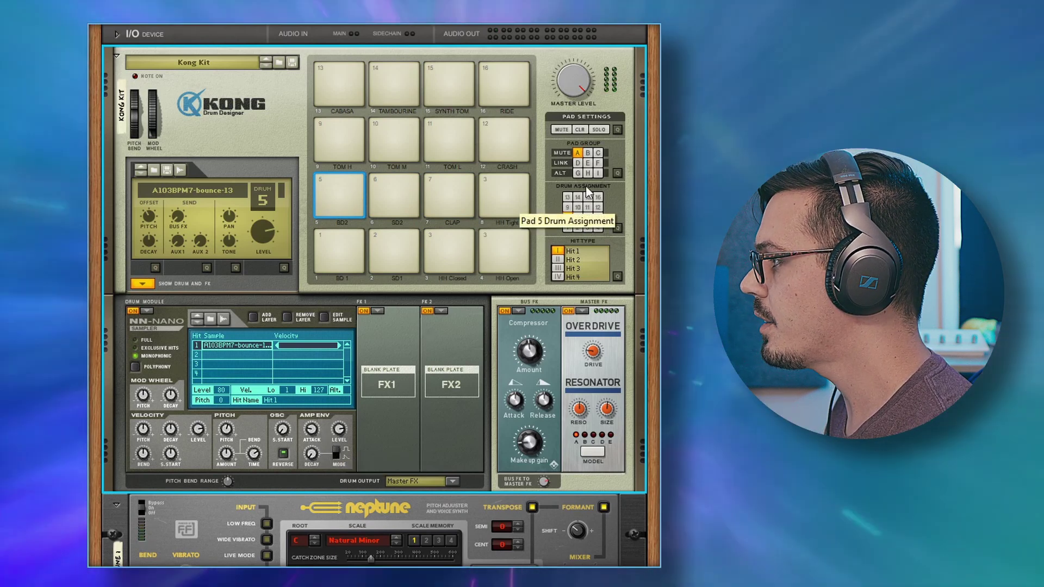
{"action": "left_click", "coordinate": [616, 173]}
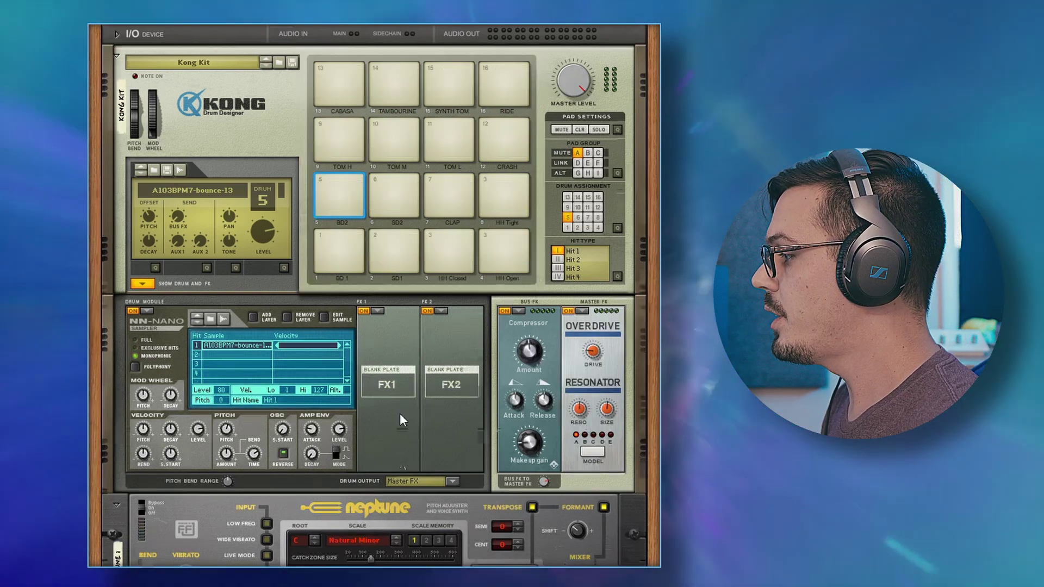
Recall Neptune's Scale Memory 1 and return to the top of the rack.
{"action": "scroll", "coordinate": [399, 413], "scroll_direction": "down", "scroll_amount": 8}
{"action": "left_click", "coordinate": [413, 192]}
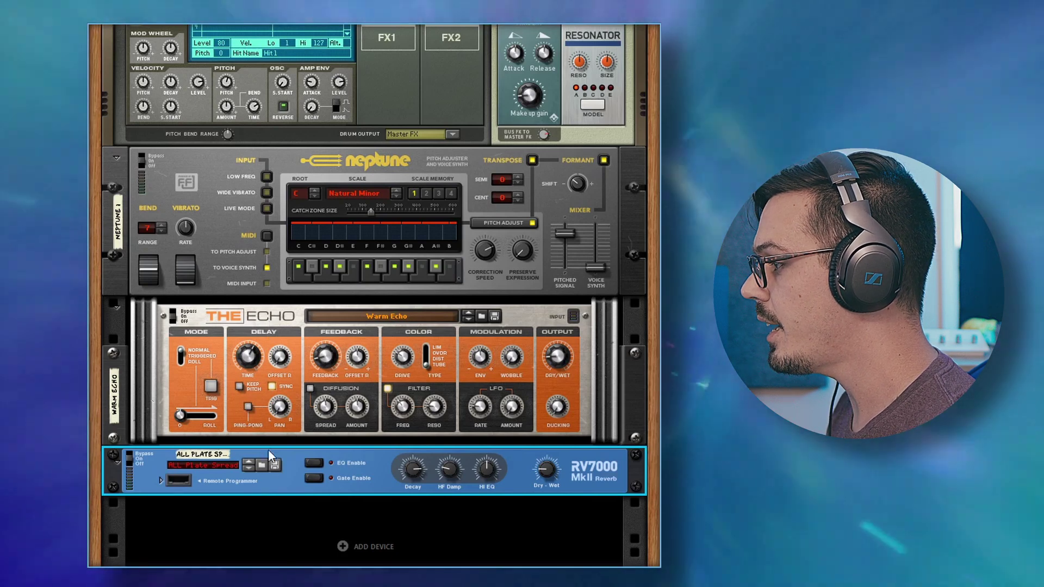
{"action": "scroll", "coordinate": [266, 477], "scroll_direction": "up", "scroll_amount": 7}
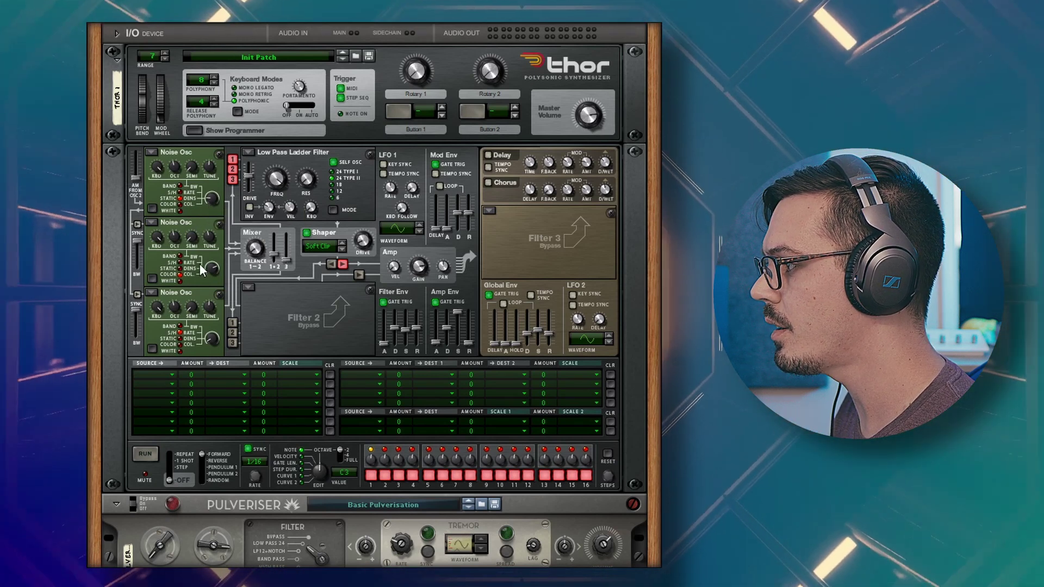
Inspect Thor's Noise Osc and Amp Env controls, then look through Pulveriser, Channel EQ and RV7000.
{"action": "mouse_move", "coordinate": [216, 279]}
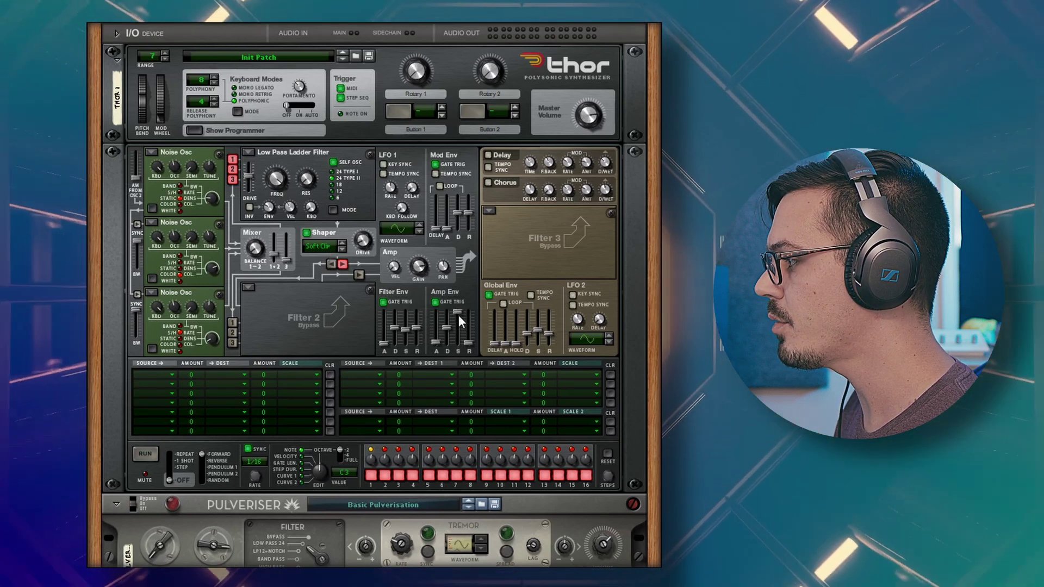
{"action": "mouse_move", "coordinate": [468, 333]}
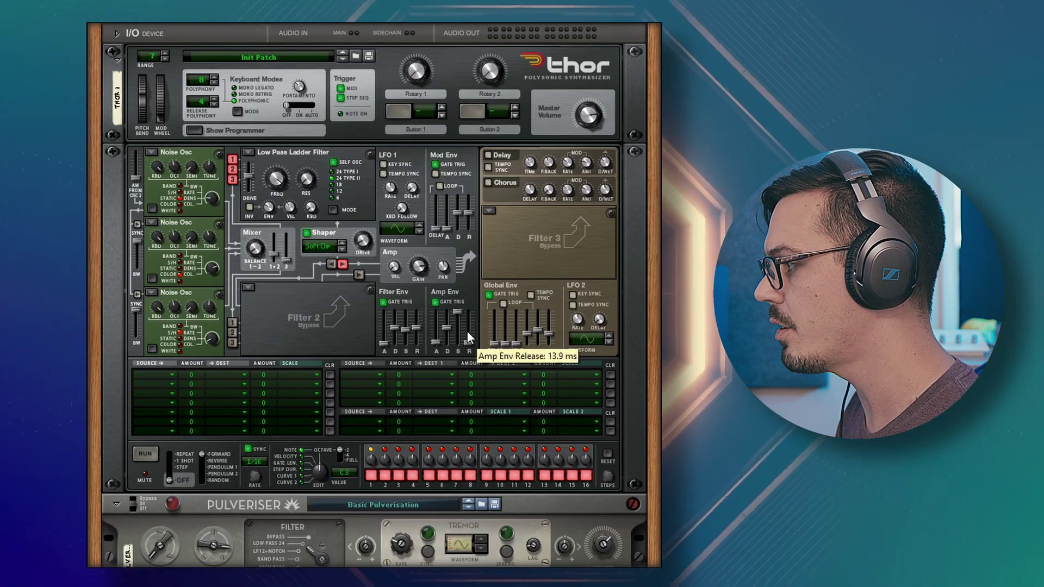
{"action": "scroll", "coordinate": [464, 325], "scroll_direction": "down", "scroll_amount": 10}
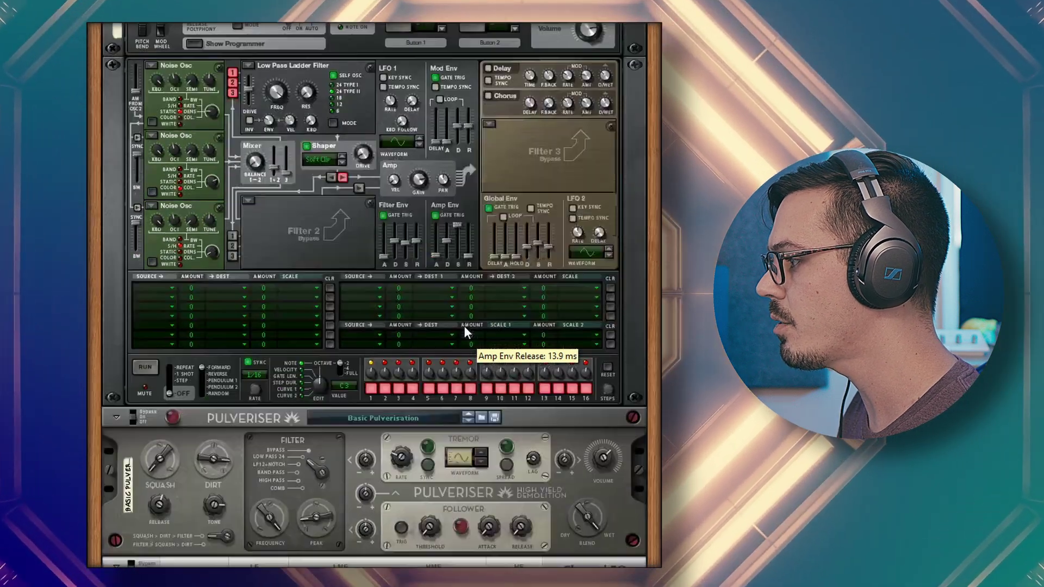
{"action": "scroll", "coordinate": [307, 252], "scroll_direction": "down", "scroll_amount": 3}
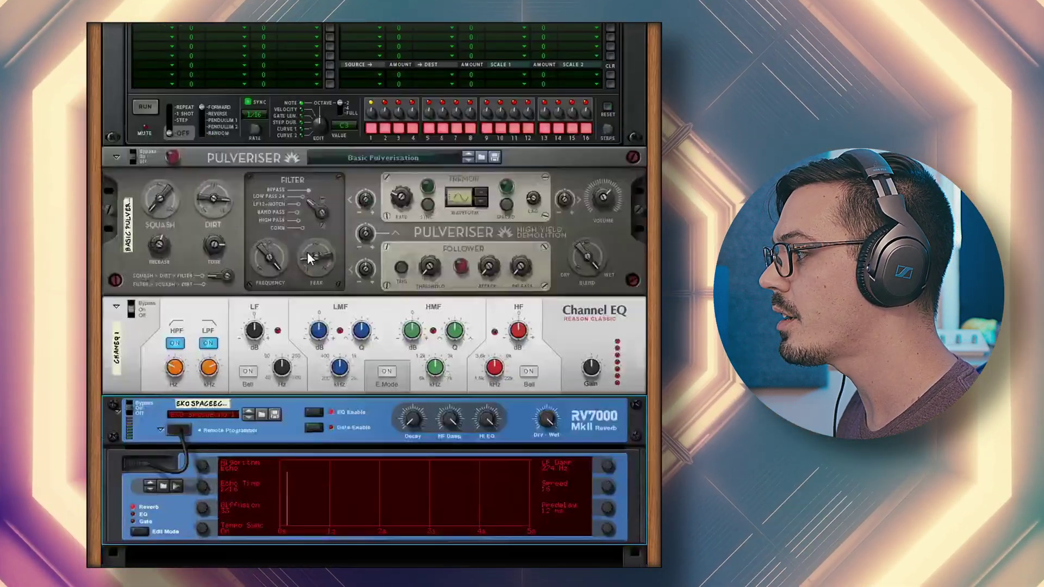
{"action": "scroll", "coordinate": [305, 261], "scroll_direction": "down", "scroll_amount": 2}
{"action": "scroll", "coordinate": [300, 288], "scroll_direction": "down", "scroll_amount": 3}
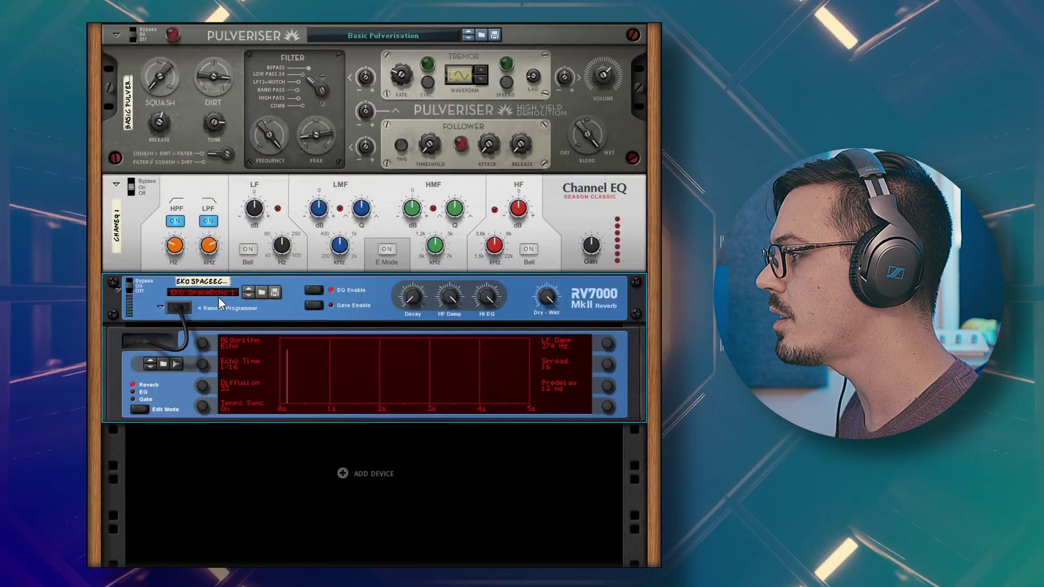
{"action": "scroll", "coordinate": [214, 295], "scroll_direction": "up", "scroll_amount": 2}
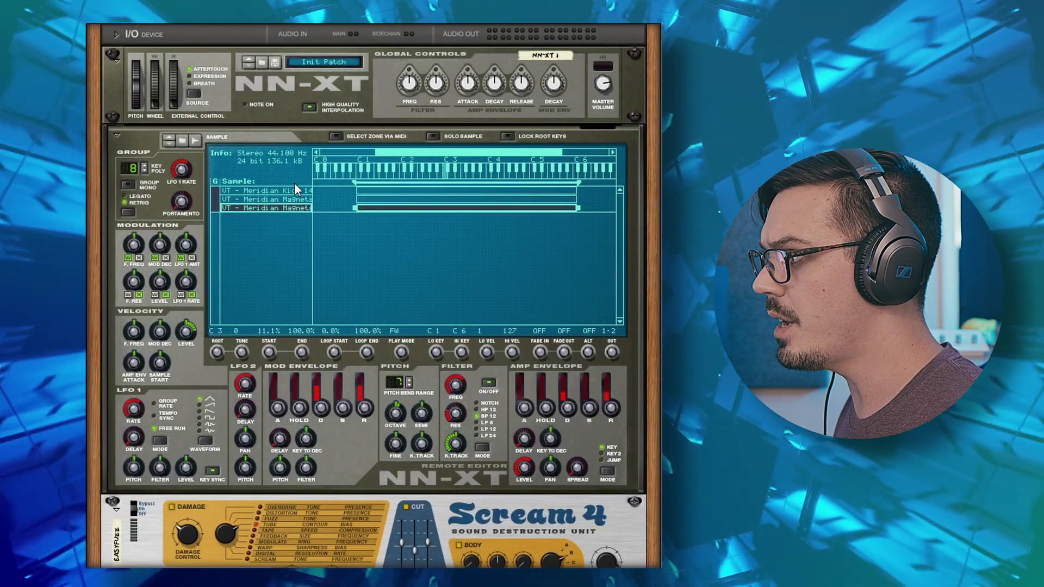
Step through the Meridian Kick 14 and Magnets sample zones, then turn off High Quality Interpolation.
{"action": "left_click", "coordinate": [292, 192]}
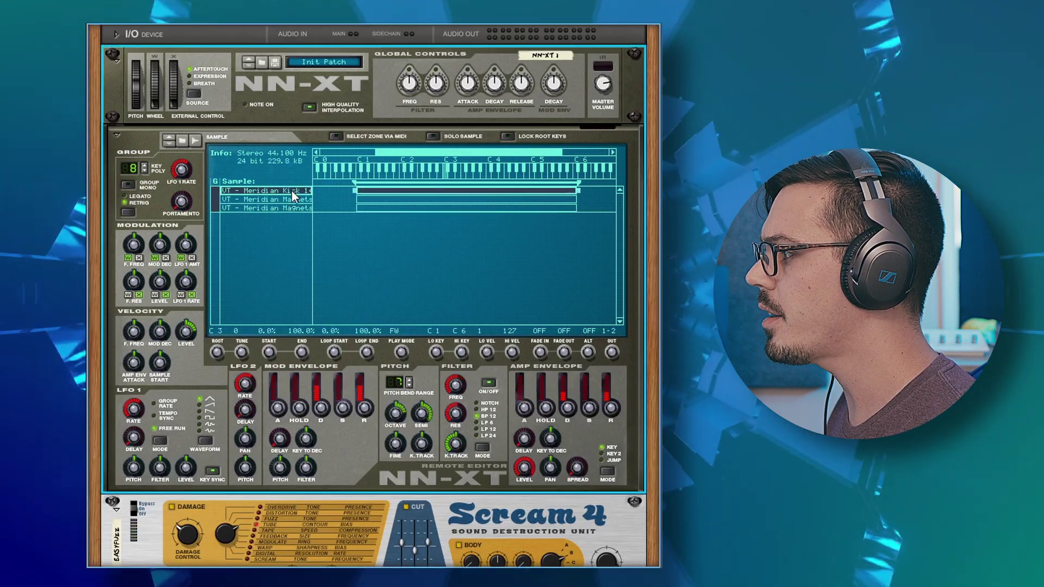
{"action": "left_click", "coordinate": [291, 201]}
{"action": "left_click", "coordinate": [291, 205]}
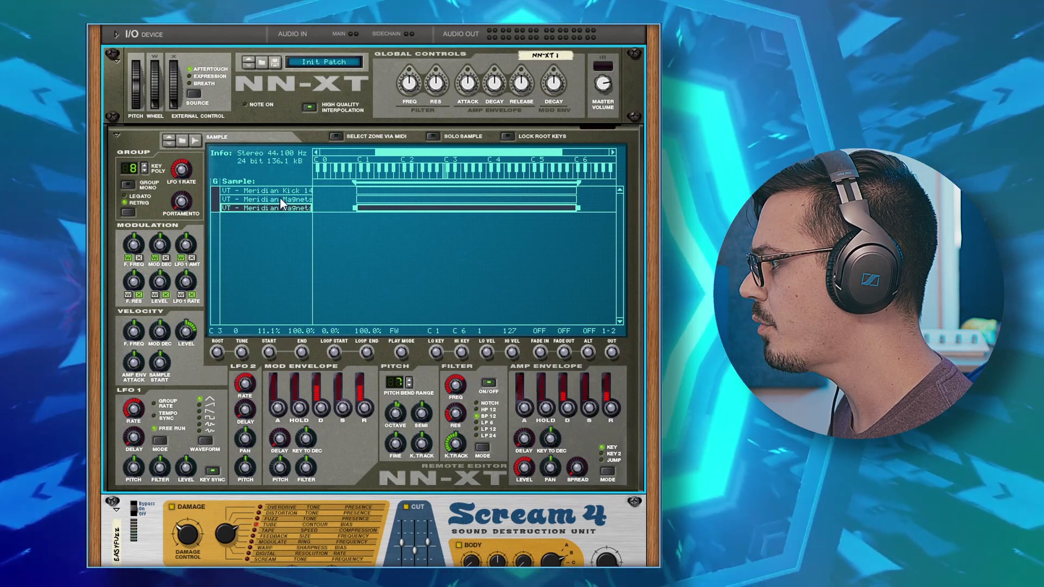
{"action": "left_click", "coordinate": [283, 199]}
{"action": "left_click", "coordinate": [292, 191]}
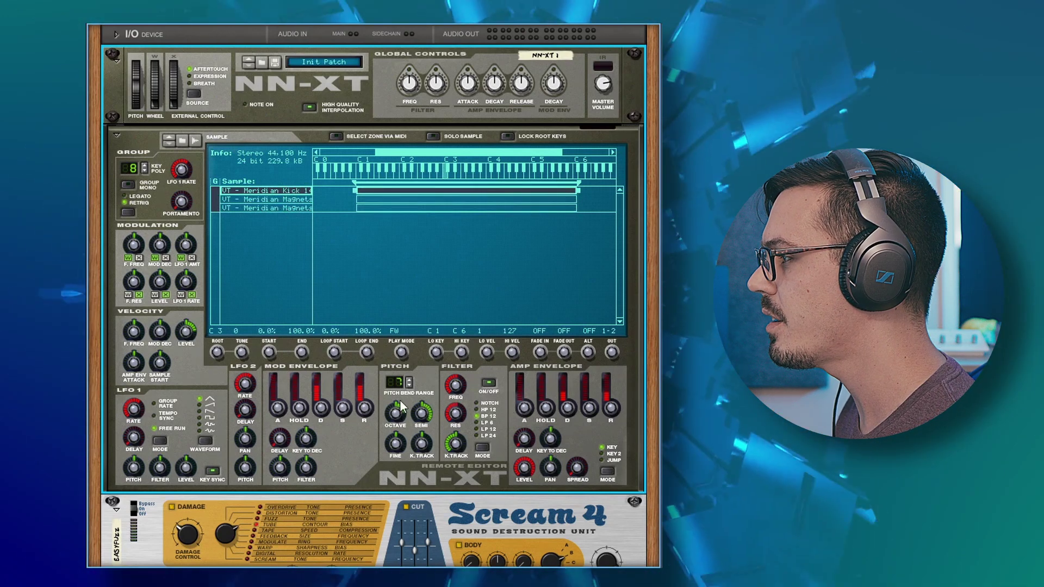
{"action": "scroll", "coordinate": [307, 316], "scroll_direction": "down", "scroll_amount": 5}
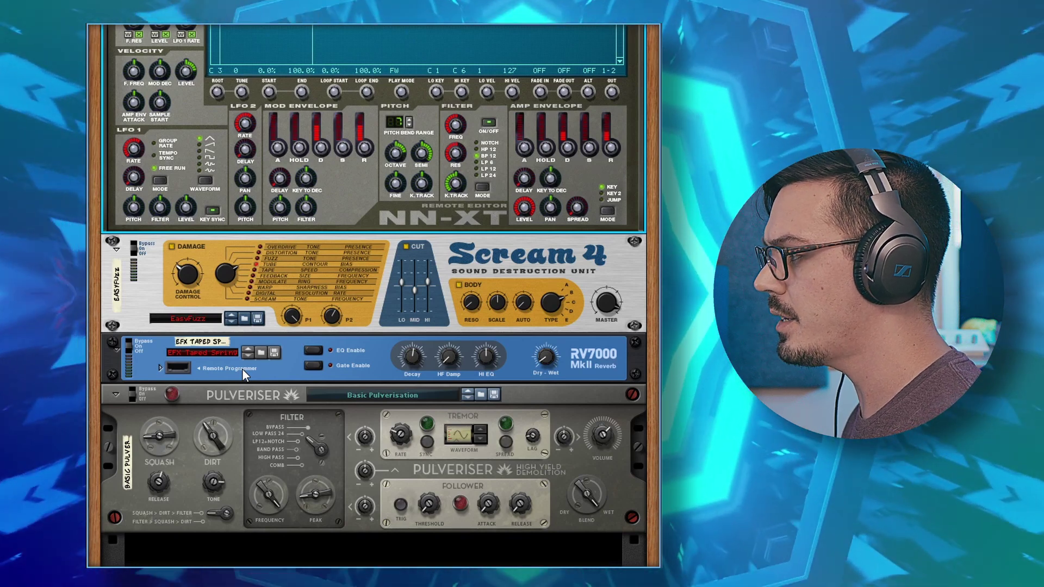
{"action": "scroll", "coordinate": [243, 368], "scroll_direction": "up", "scroll_amount": 5}
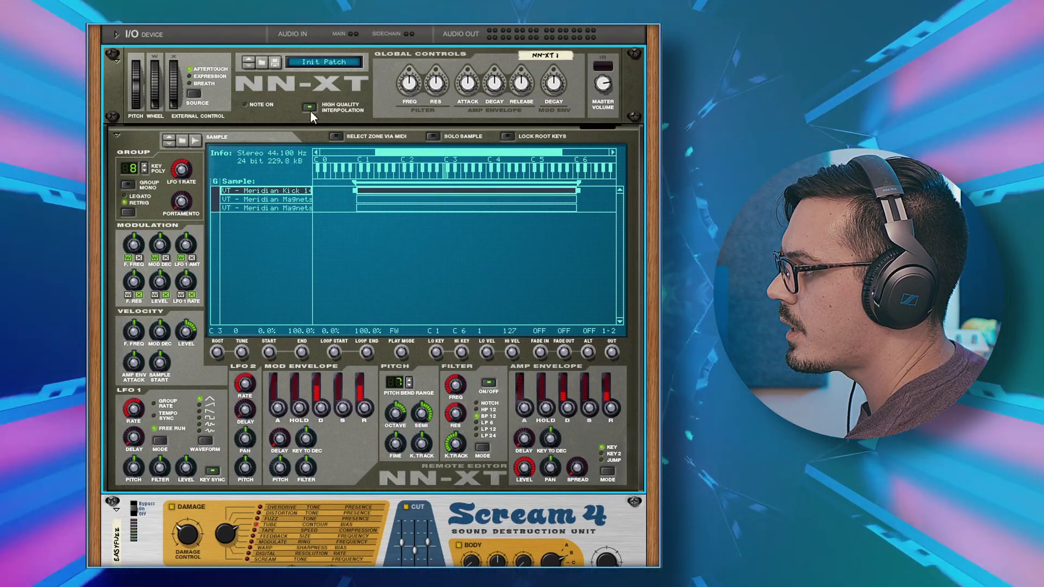
{"action": "left_click", "coordinate": [308, 107]}
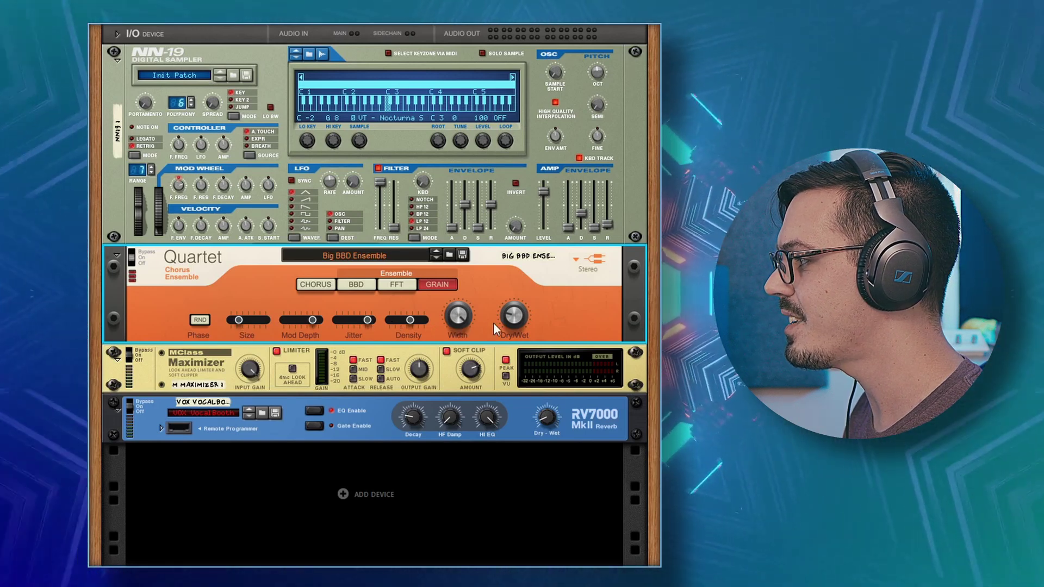
Check Quartet's Width and Dry/Wet, play and stop the patch, and switch the RV7000 reverb on.
{"action": "mouse_move", "coordinate": [467, 315]}
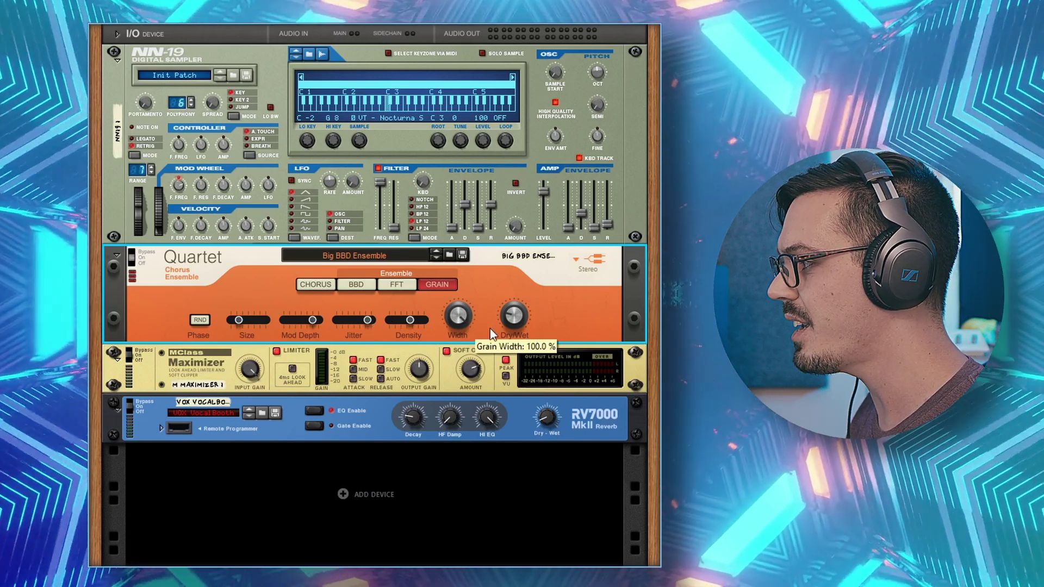
{"action": "mouse_move", "coordinate": [513, 320]}
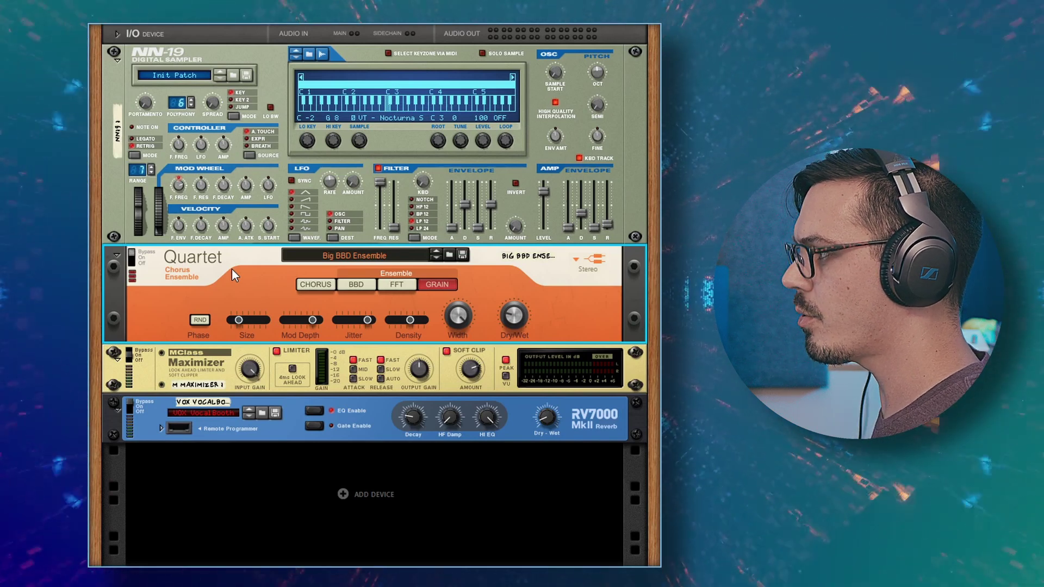
{"action": "key", "text": "space"}
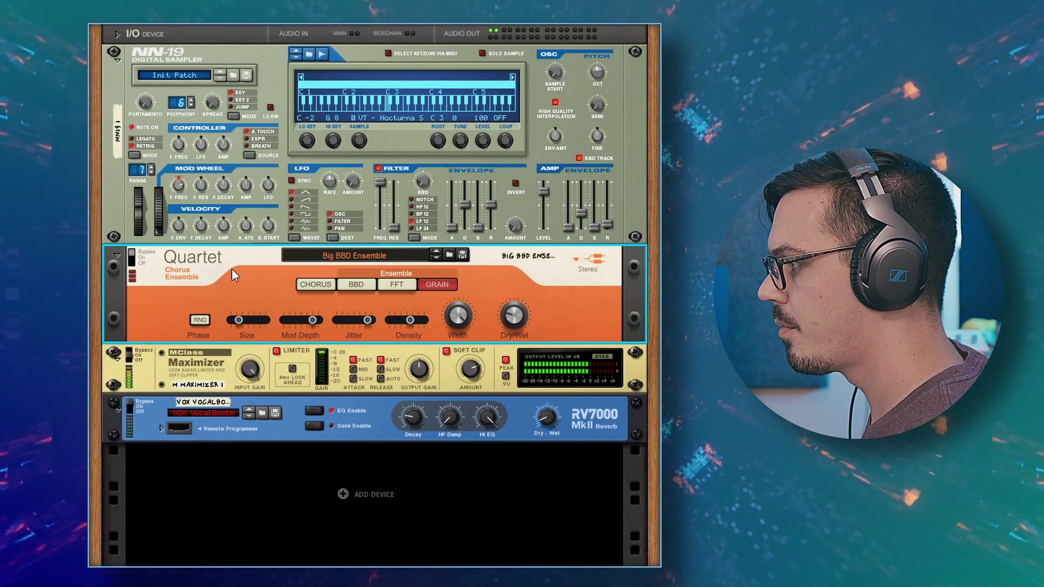
{"action": "key", "text": "Down"}
{"action": "key", "text": "Down"}
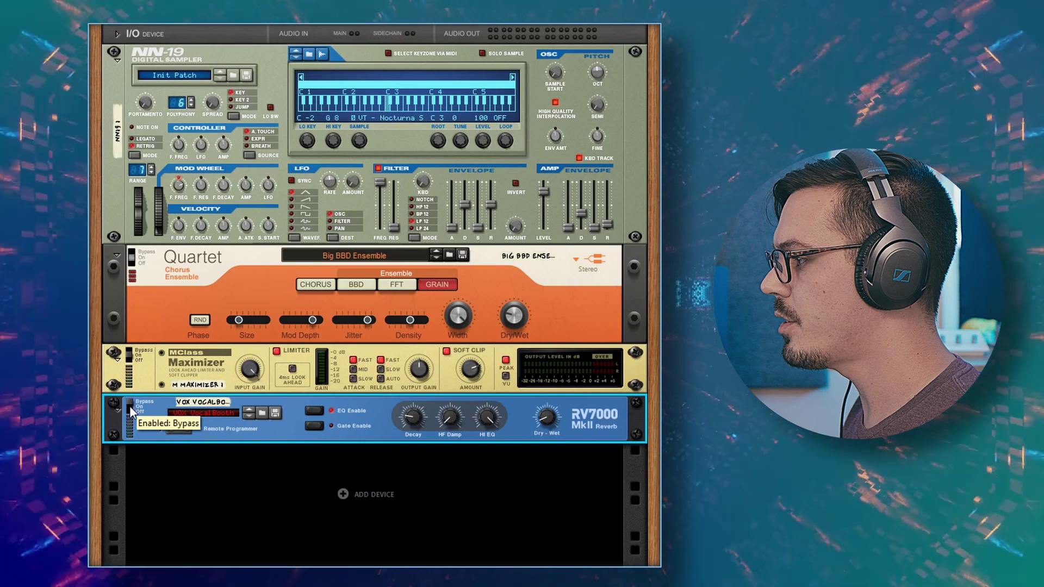
{"action": "left_click", "coordinate": [129, 406]}
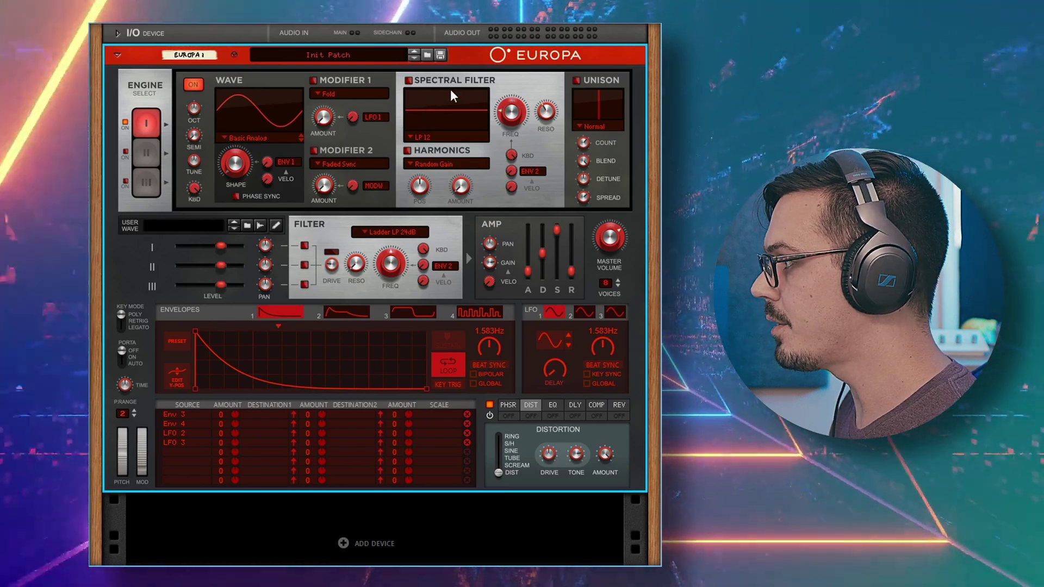
Combine the Europa synth into a new Combinator 1 from its device context menu.
{"action": "right_click", "coordinate": [464, 64]}
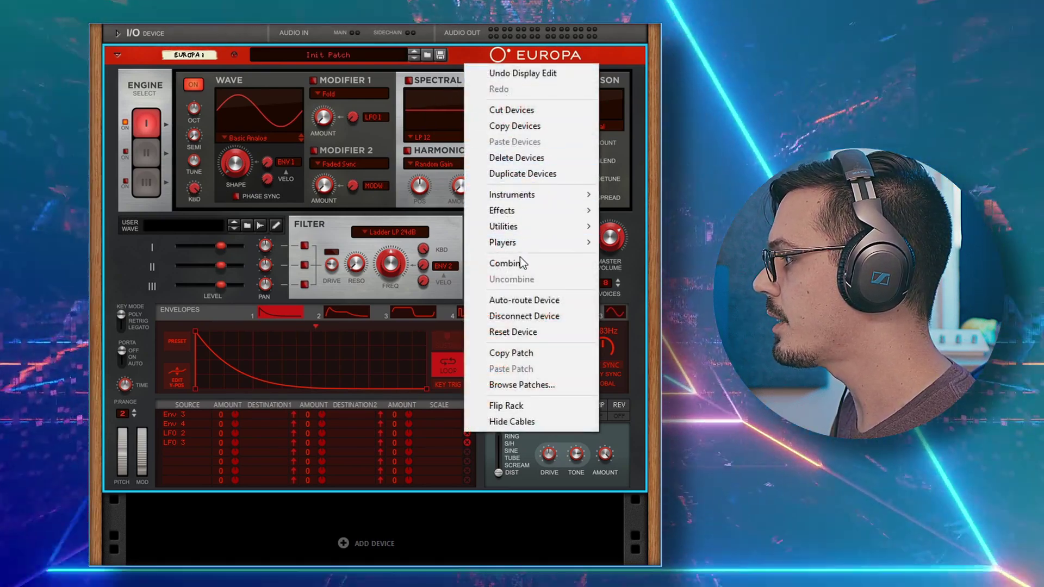
{"action": "left_click", "coordinate": [520, 259]}
{"action": "scroll", "coordinate": [361, 168], "scroll_direction": "up", "scroll_amount": 1}
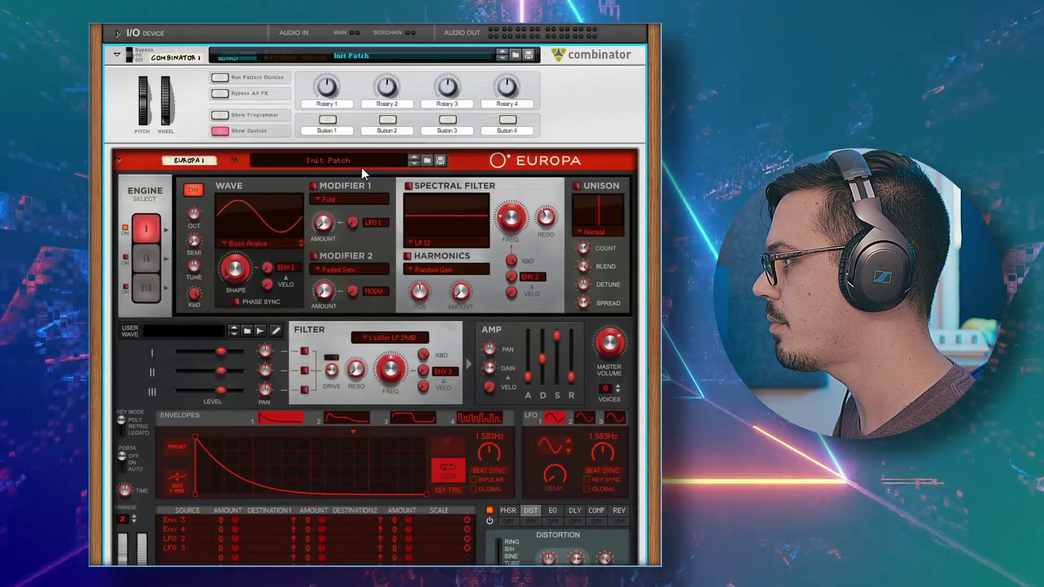
Enable Europa's Modifier 1 and route Combinator Rotary 1 to Engine 1 Modifier 1 Amount.
{"action": "left_click", "coordinate": [221, 115]}
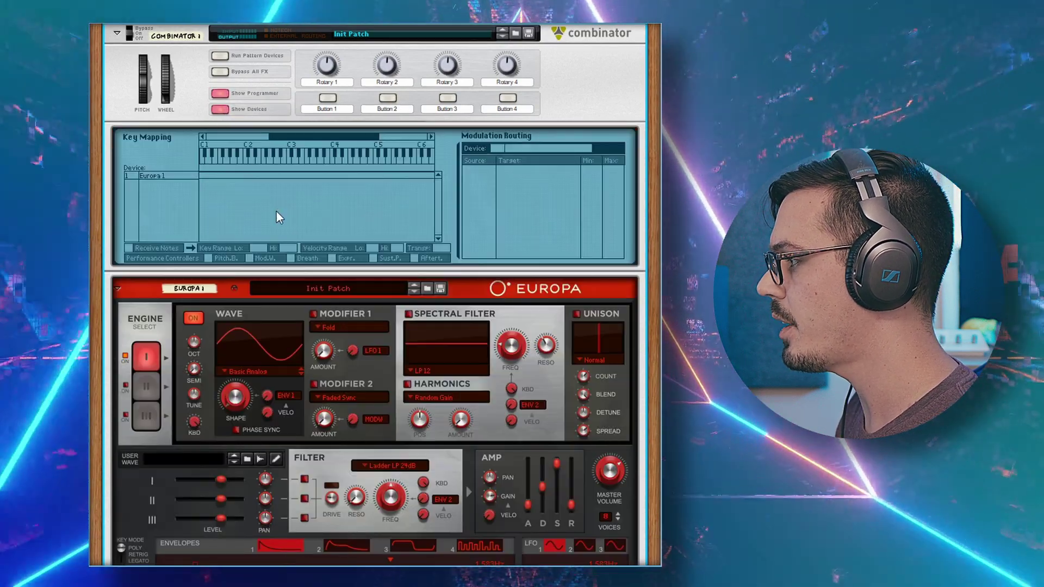
{"action": "scroll", "coordinate": [278, 259], "scroll_direction": "down", "scroll_amount": 1}
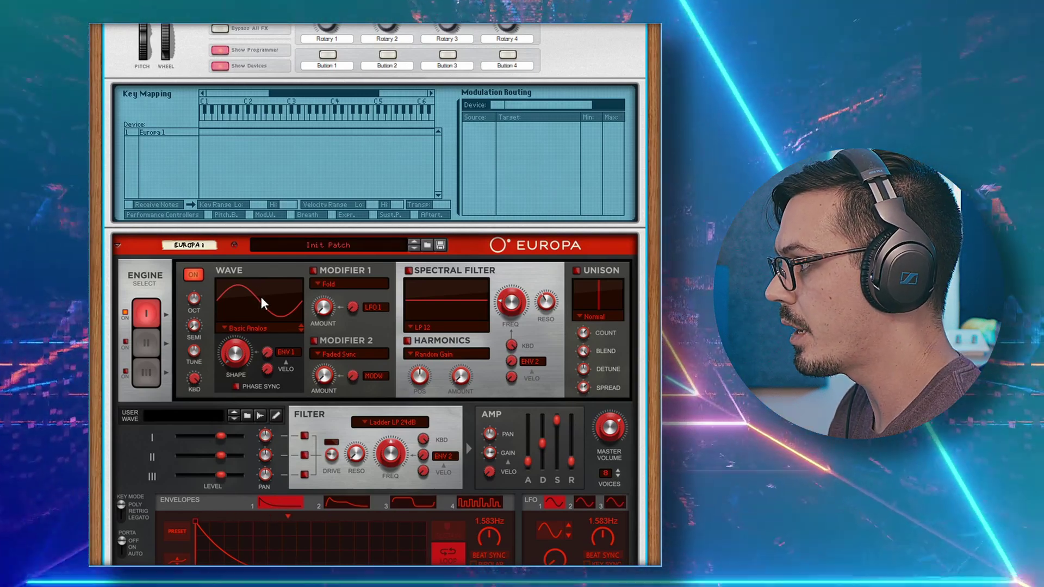
{"action": "left_click", "coordinate": [313, 271]}
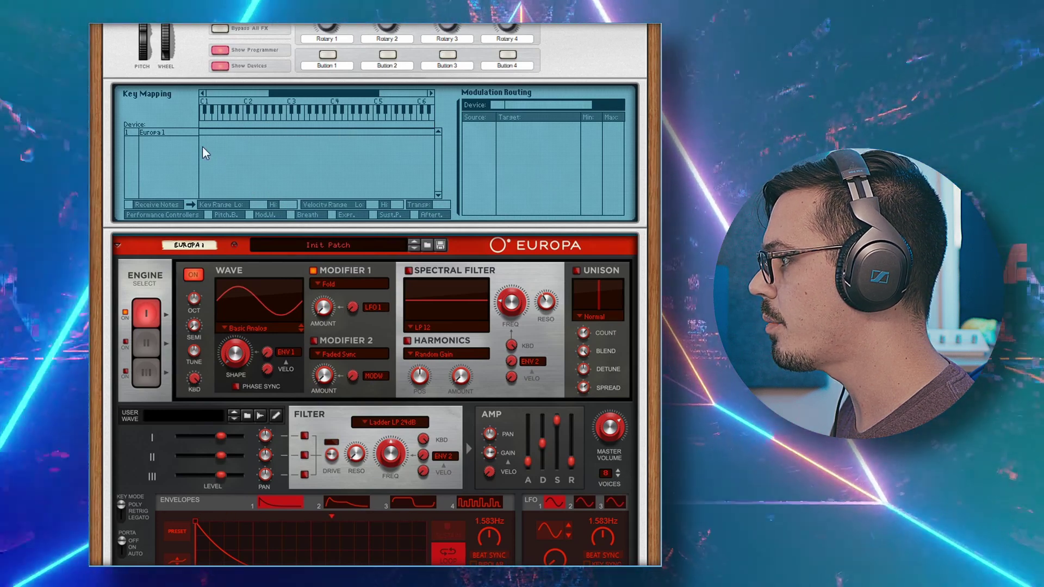
{"action": "left_click", "coordinate": [162, 132]}
{"action": "left_click", "coordinate": [491, 135]}
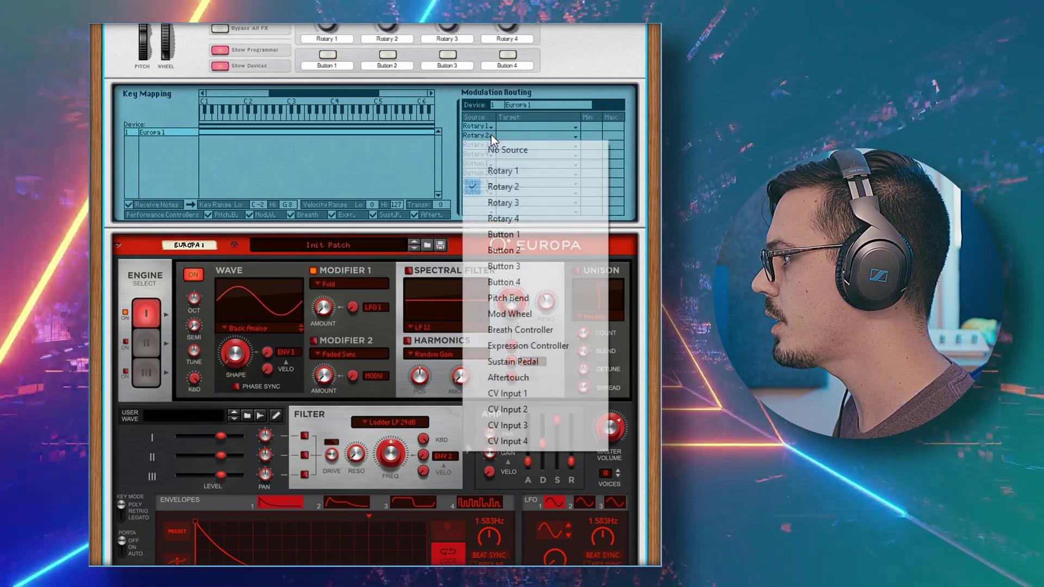
{"action": "left_click", "coordinate": [506, 171]}
{"action": "left_click", "coordinate": [513, 128]}
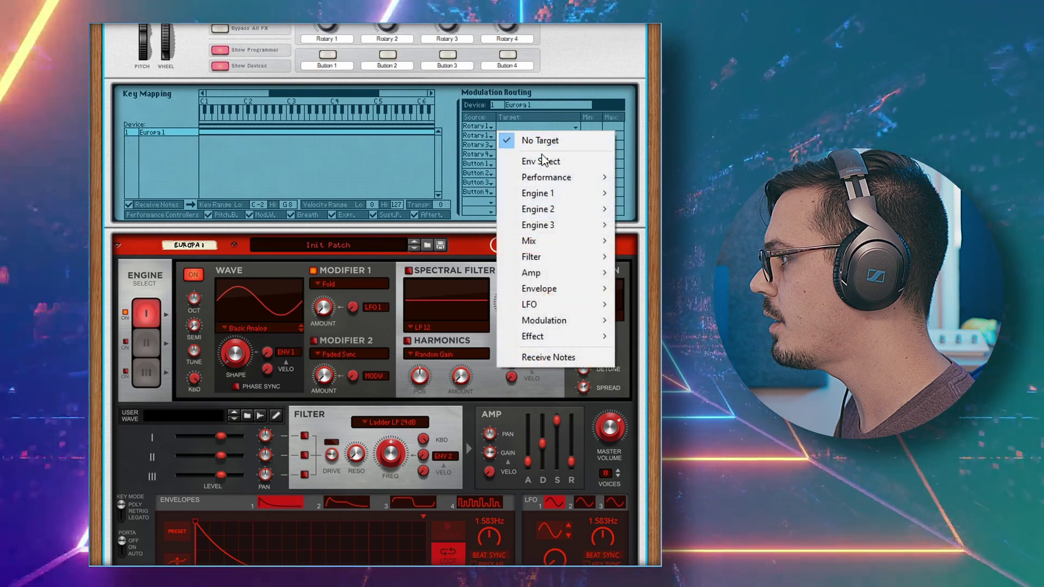
{"action": "mouse_move", "coordinate": [566, 191]}
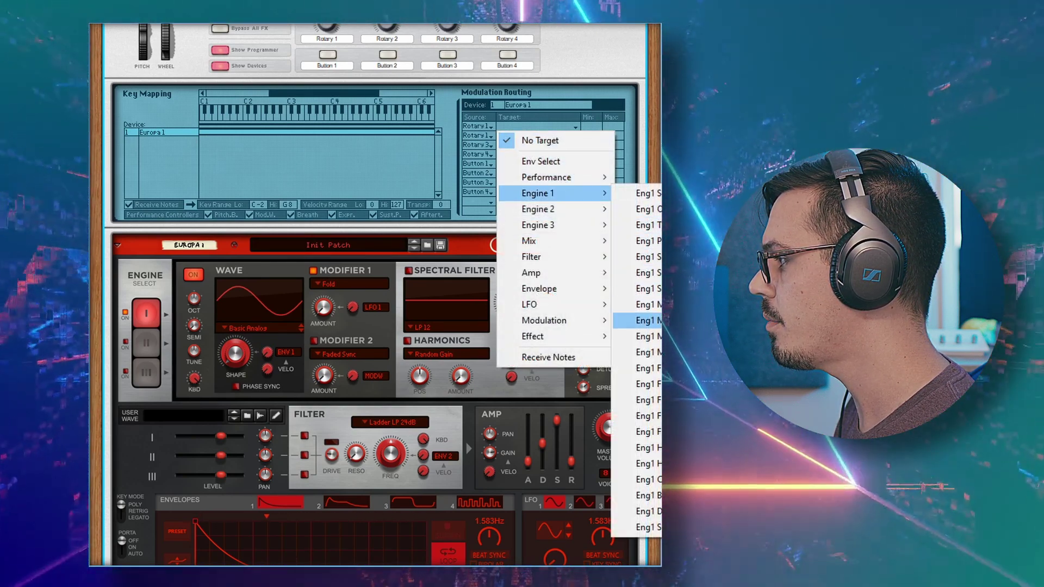
{"action": "left_click", "coordinate": [641, 321]}
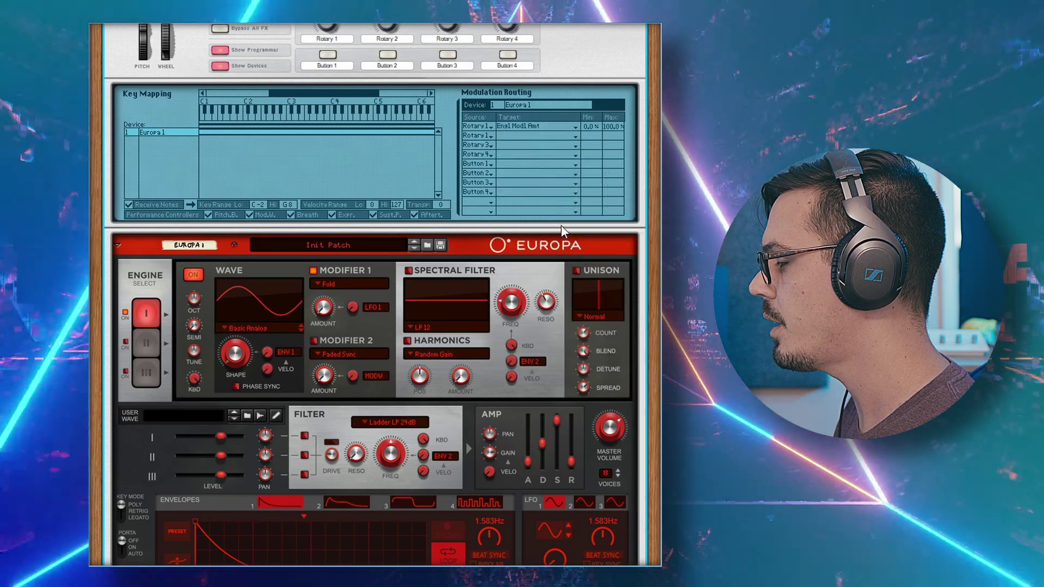
Add a Rotary 1 routing to Engine 1 Shape, cap maxima at 42% and 20%, and sweep Rotary 1 to 127.
{"action": "left_click", "coordinate": [522, 136]}
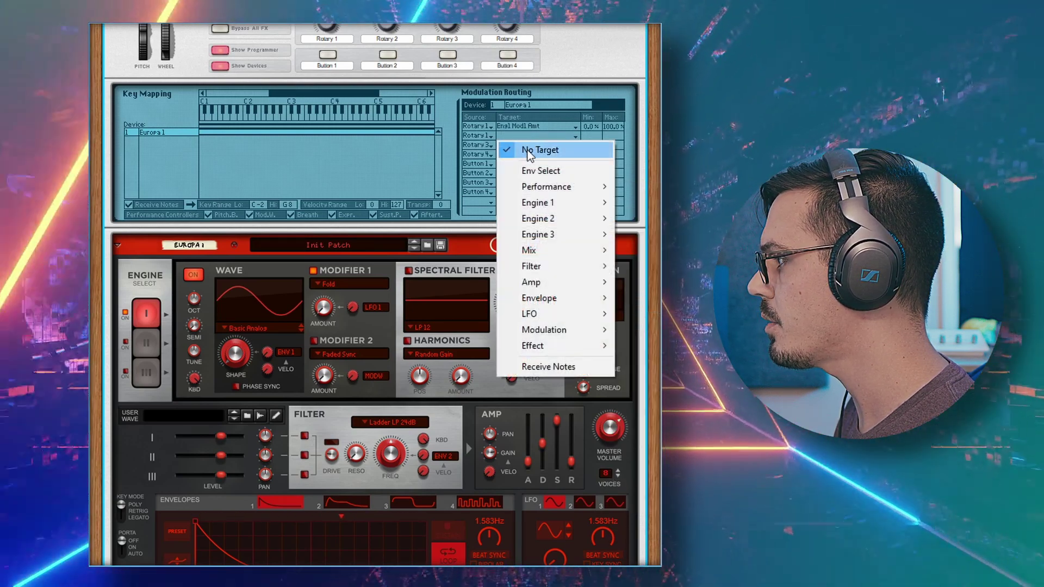
{"action": "mouse_move", "coordinate": [552, 200]}
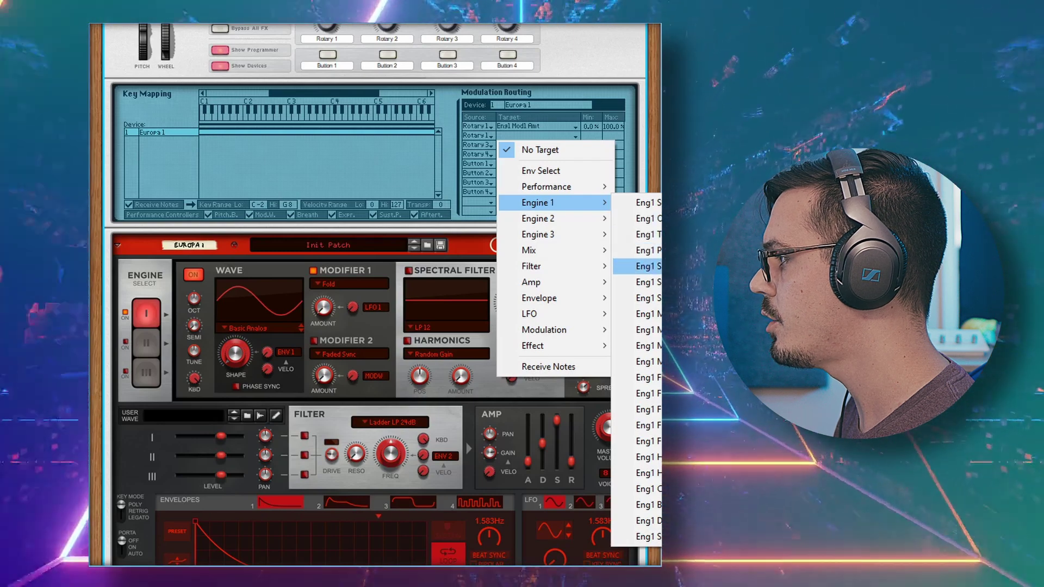
{"action": "left_click", "coordinate": [642, 264]}
{"action": "left_click_drag", "start_coordinate": [610, 135], "coordinate": [614, 212]}
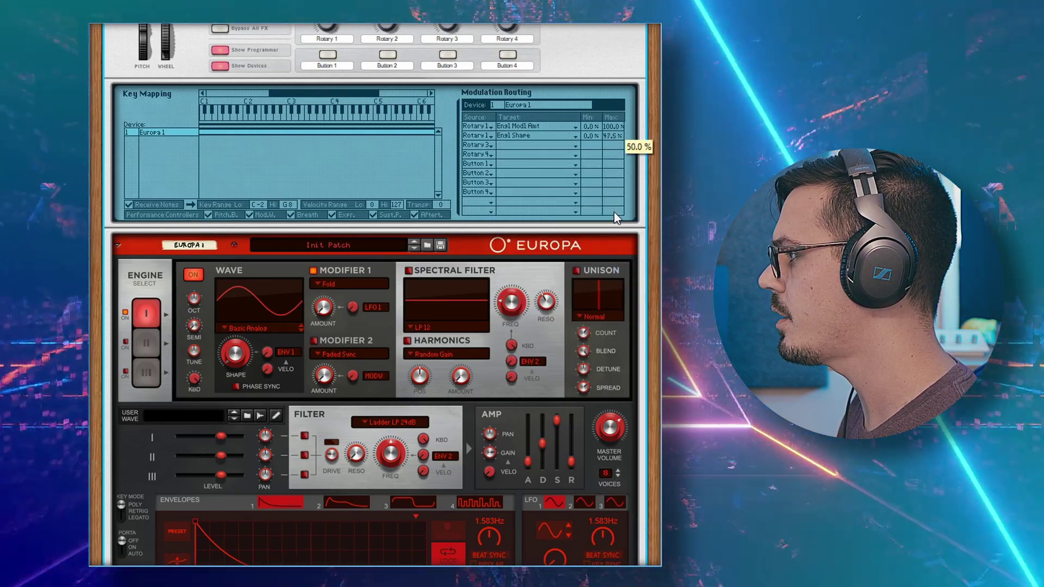
{"action": "left_click_drag", "start_coordinate": [612, 127], "coordinate": [615, 178]}
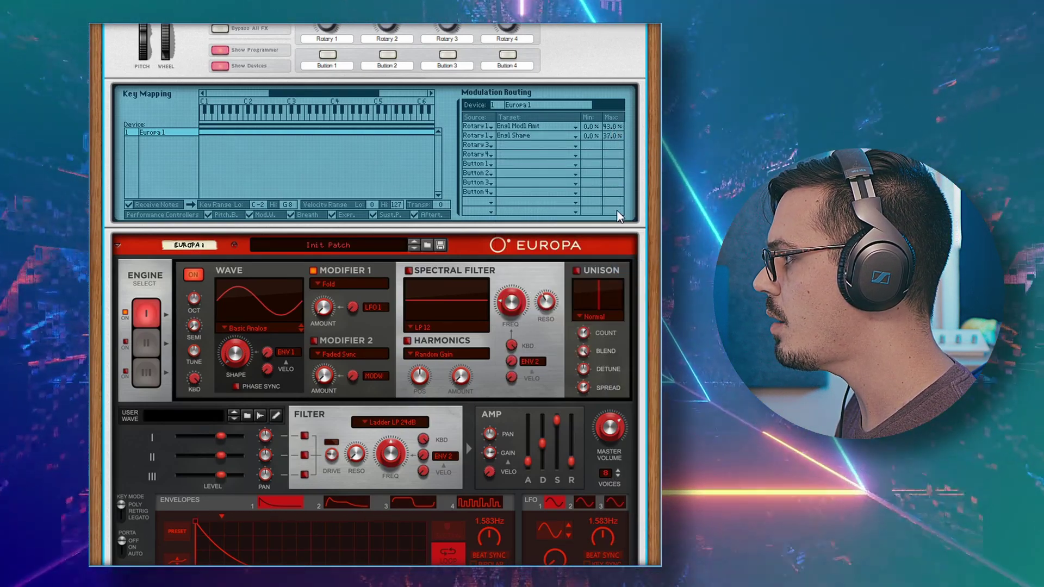
{"action": "left_click_drag", "start_coordinate": [604, 135], "coordinate": [612, 159]}
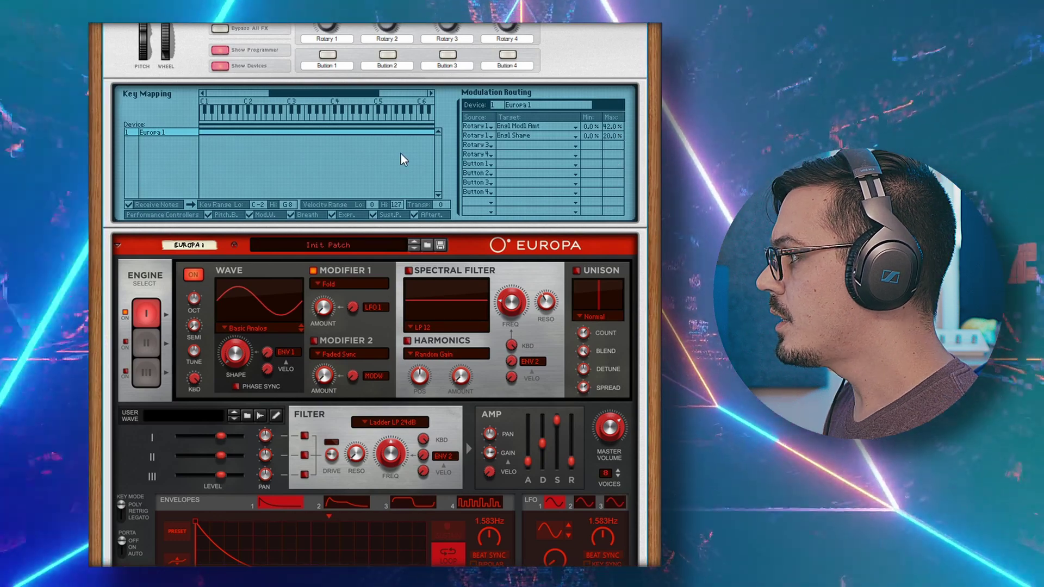
{"action": "scroll", "coordinate": [402, 155], "scroll_direction": "up", "scroll_amount": 3}
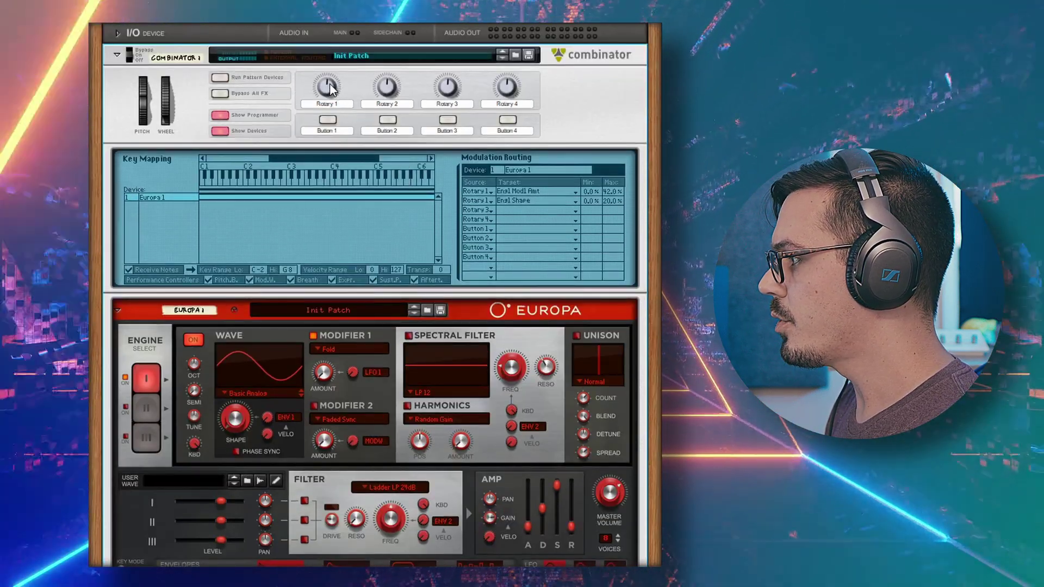
{"action": "left_click_drag", "start_coordinate": [328, 87], "coordinate": [324, 132]}
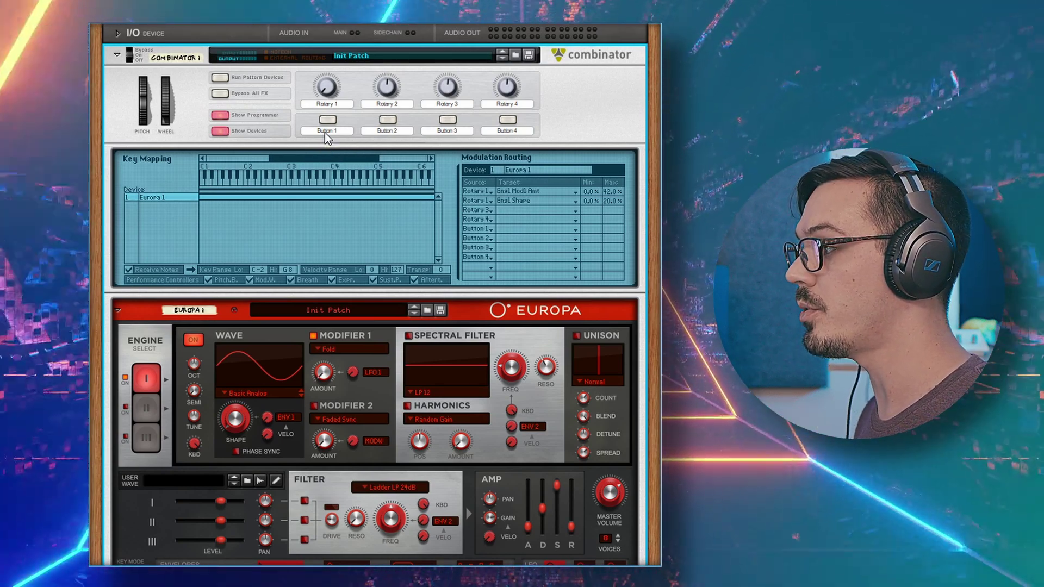
Load the sample as Europa's engine 1 wave, choose User Wave Smooth, and raise Shape to 100%.
{"action": "scroll", "coordinate": [402, 174], "scroll_direction": "down", "scroll_amount": 5}
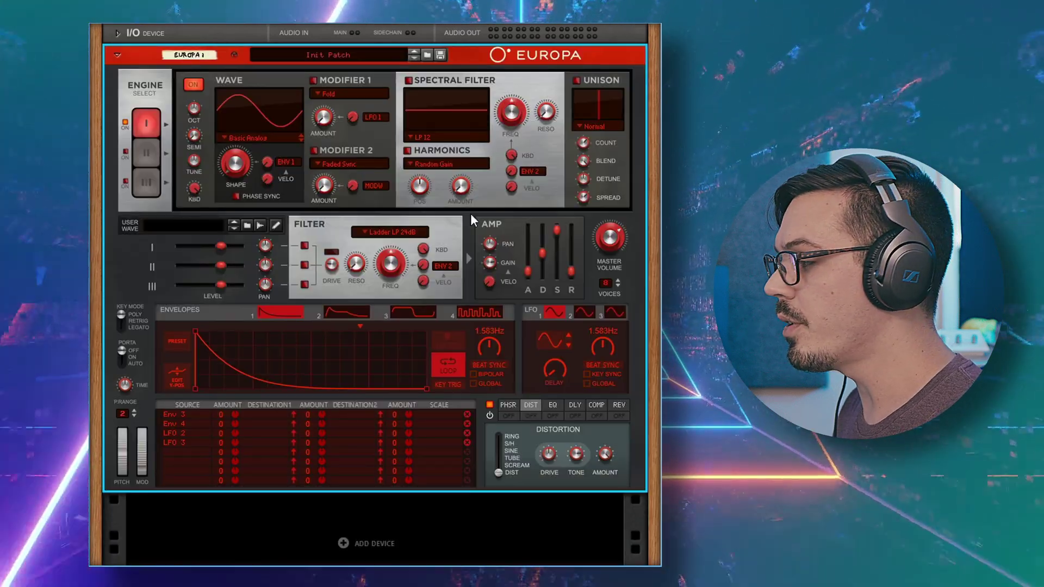
{"action": "left_click_drag", "start_coordinate": [480, 214], "coordinate": [273, 106]}
{"action": "left_click", "coordinate": [263, 139]}
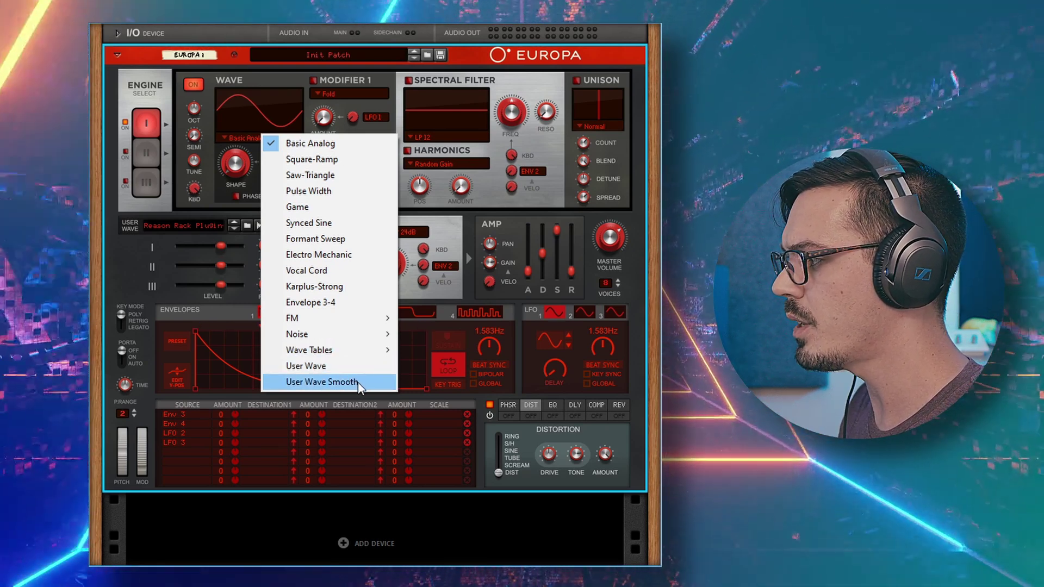
{"action": "left_click", "coordinate": [357, 382]}
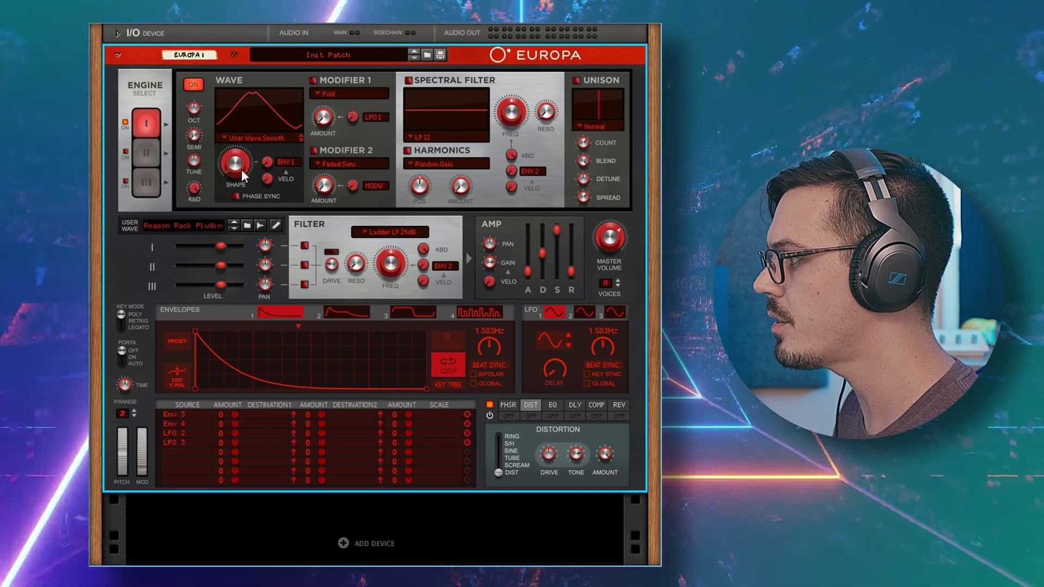
{"action": "left_click_drag", "start_coordinate": [242, 174], "coordinate": [242, 147]}
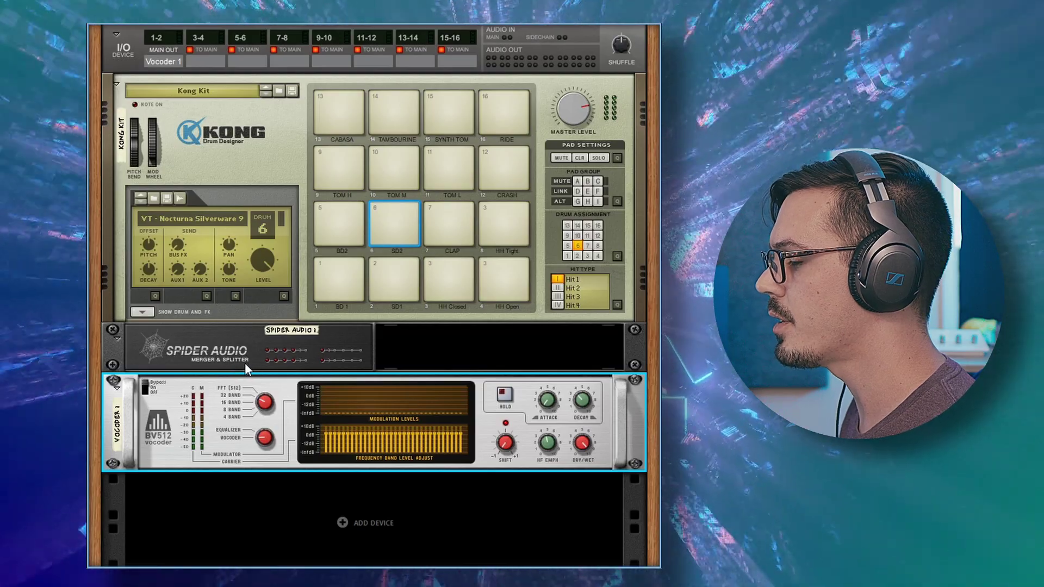
Inspect the Kong, Spider Audio and BV512 rear cabling, return to the front panels, and enable the vocoder.
{"action": "key", "text": "Tab"}
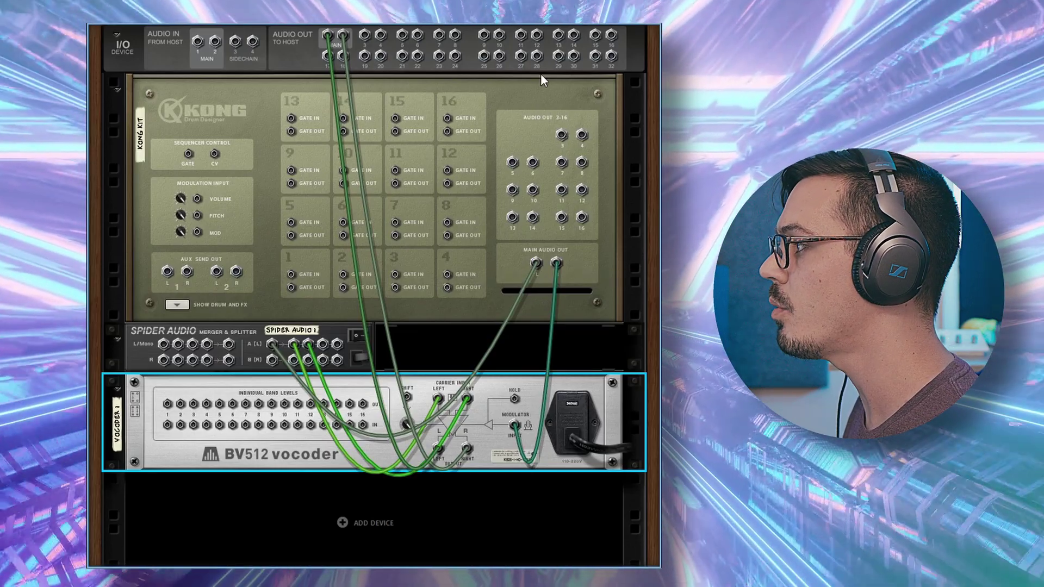
{"action": "left_click", "coordinate": [528, 22]}
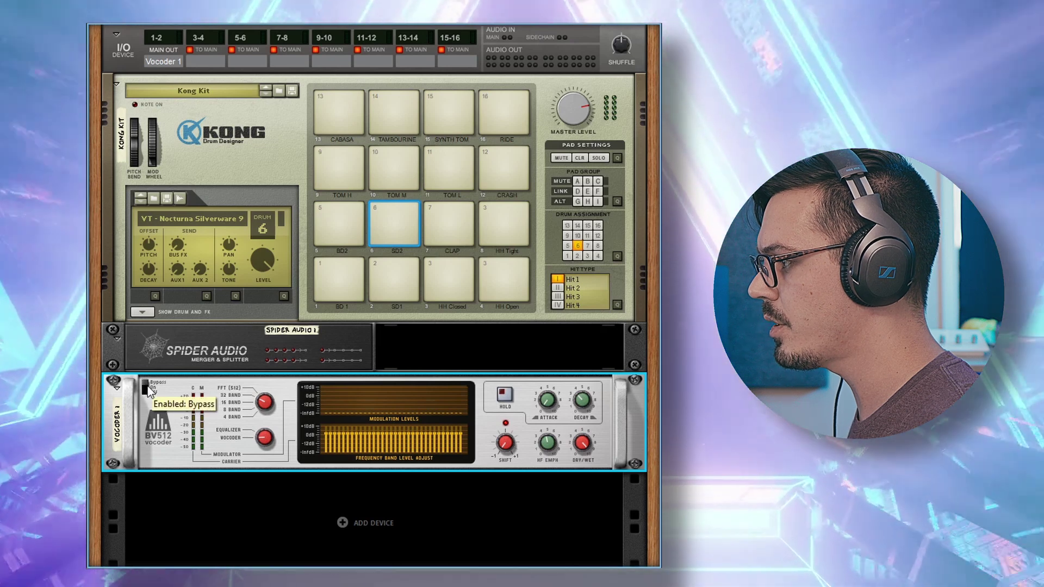
{"action": "left_click", "coordinate": [149, 388]}
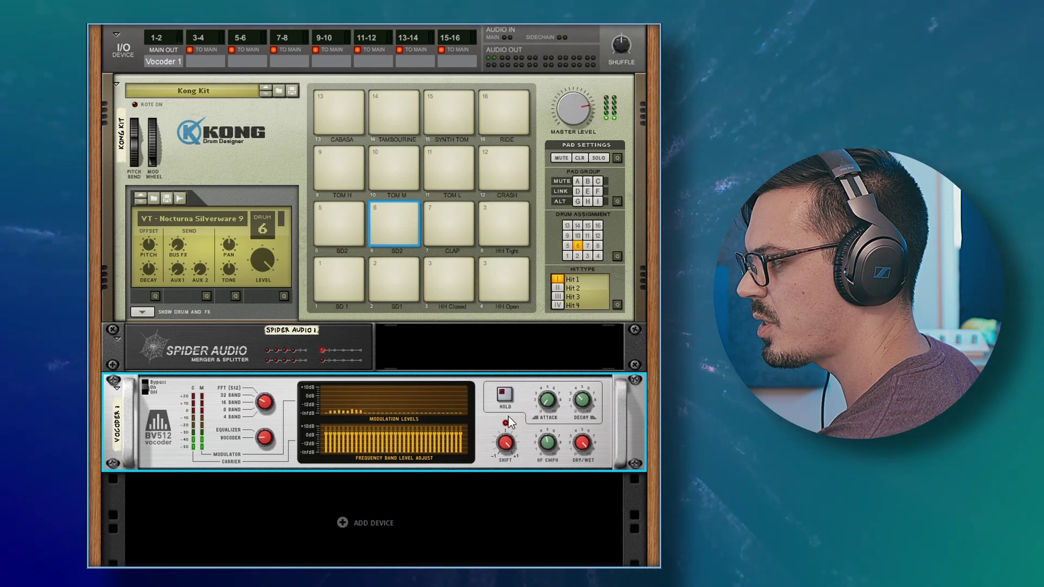
Adjust the BV512's Shift, set 8 bands, redraw the first band levels, and stop playback.
{"action": "left_click_drag", "start_coordinate": [504, 446], "coordinate": [512, 488]}
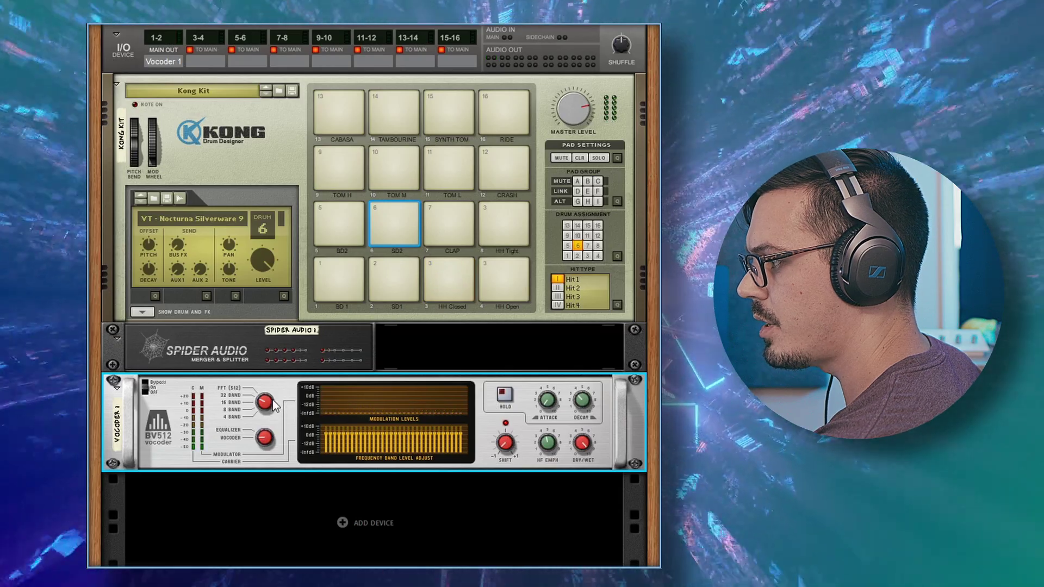
{"action": "left_click_drag", "start_coordinate": [266, 405], "coordinate": [271, 419]}
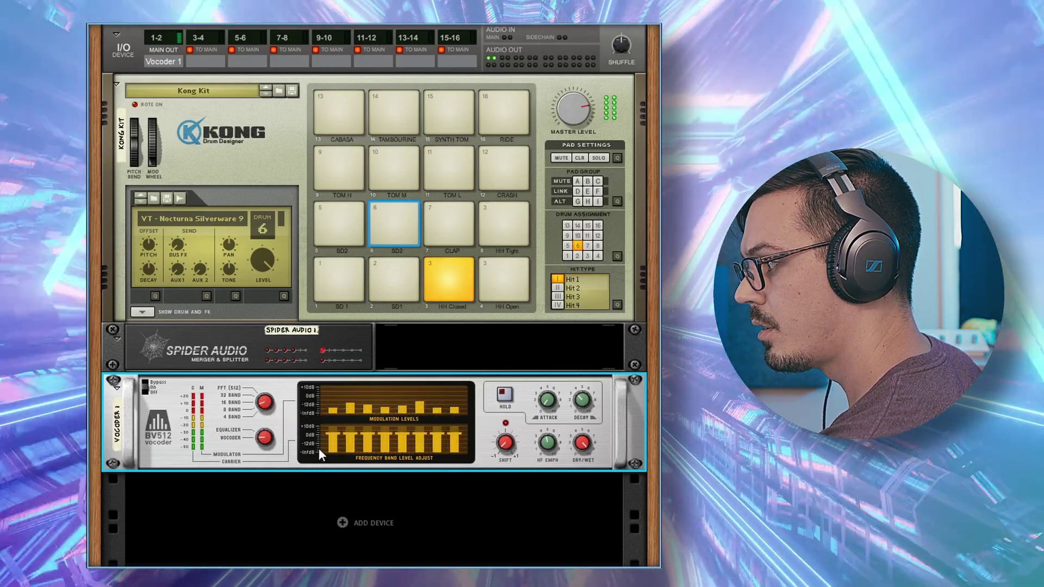
{"action": "mouse_move", "coordinate": [319, 448]}
{"action": "left_mouse_down"}
{"action": "mouse_move", "coordinate": [345, 455]}
{"action": "mouse_move", "coordinate": [376, 431]}
{"action": "mouse_move", "coordinate": [404, 454]}
{"action": "mouse_move", "coordinate": [421, 434]}
{"action": "mouse_move", "coordinate": [438, 445]}
{"action": "mouse_move", "coordinate": [473, 431]}
{"action": "left_mouse_up"}
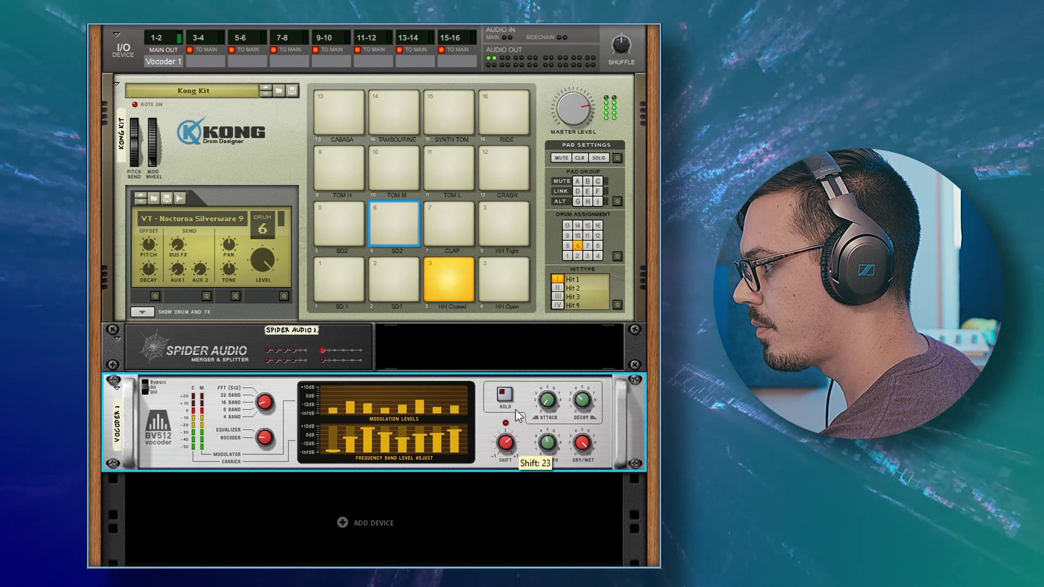
{"action": "key", "text": "space"}
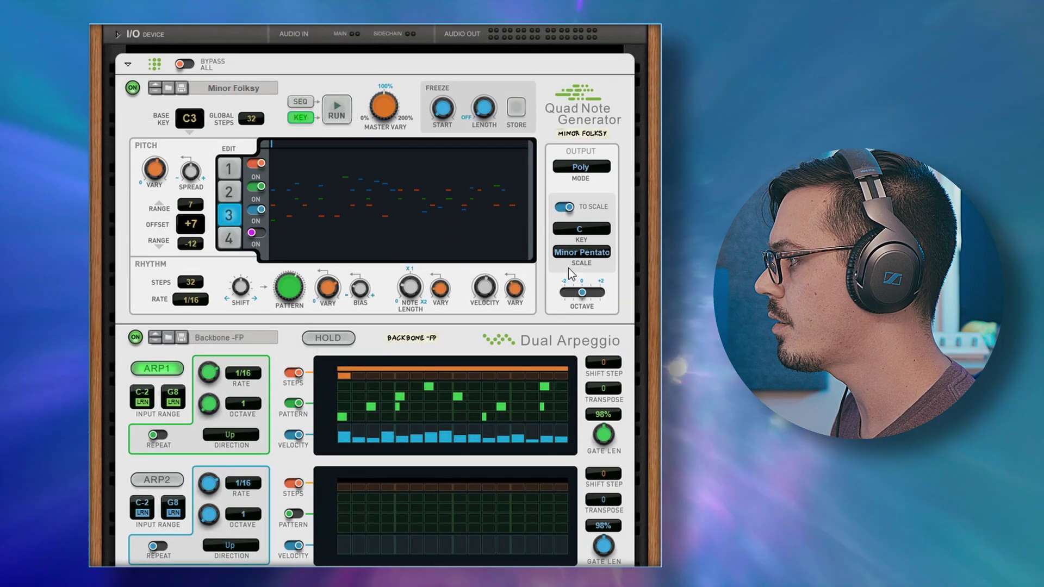
Scroll down through the Quad Note Generator, Dual Arpeggio and Europa devices in the rack.
{"action": "scroll", "coordinate": [512, 254], "scroll_direction": "down", "scroll_amount": 5}
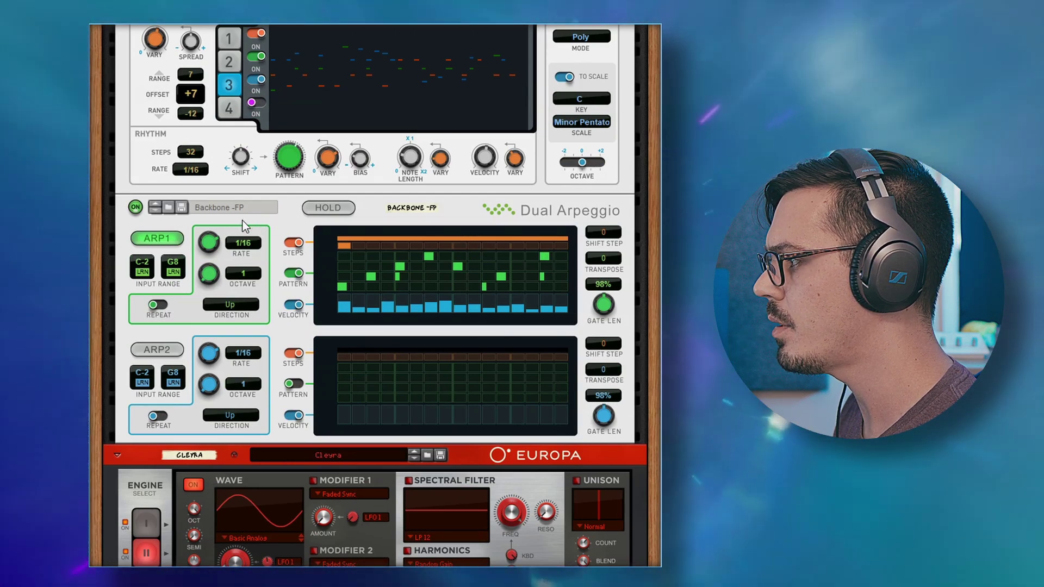
{"action": "scroll", "coordinate": [256, 221], "scroll_direction": "down", "scroll_amount": 8}
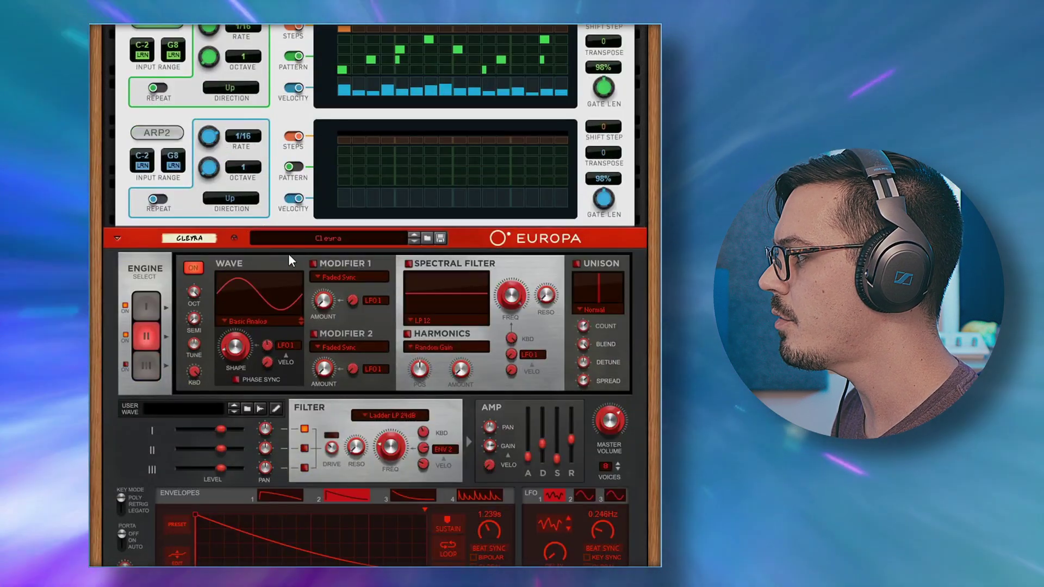
{"action": "scroll", "coordinate": [312, 245], "scroll_direction": "down", "scroll_amount": 8}
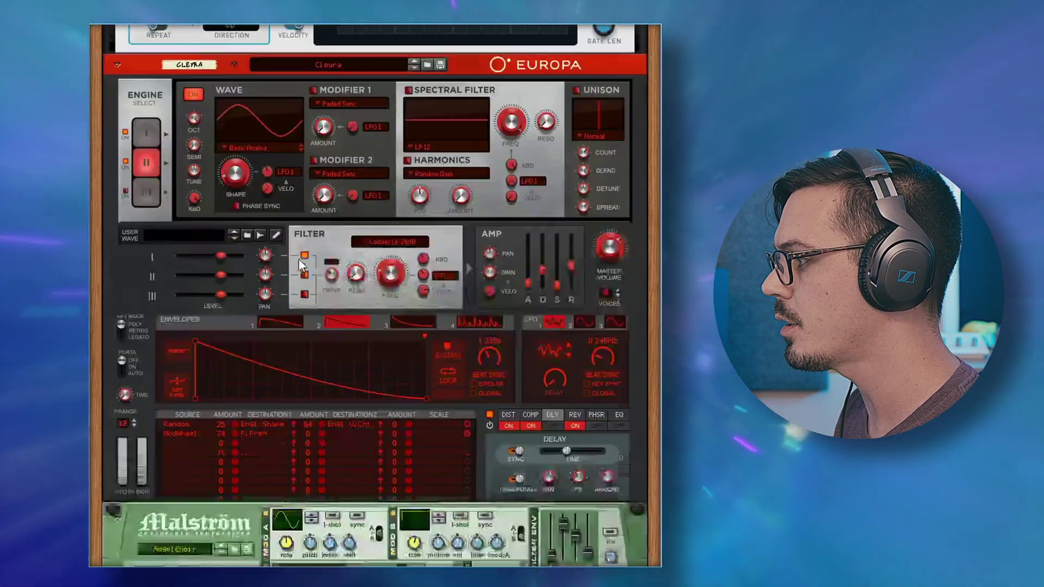
{"action": "scroll", "coordinate": [198, 136], "scroll_direction": "down", "scroll_amount": 15}
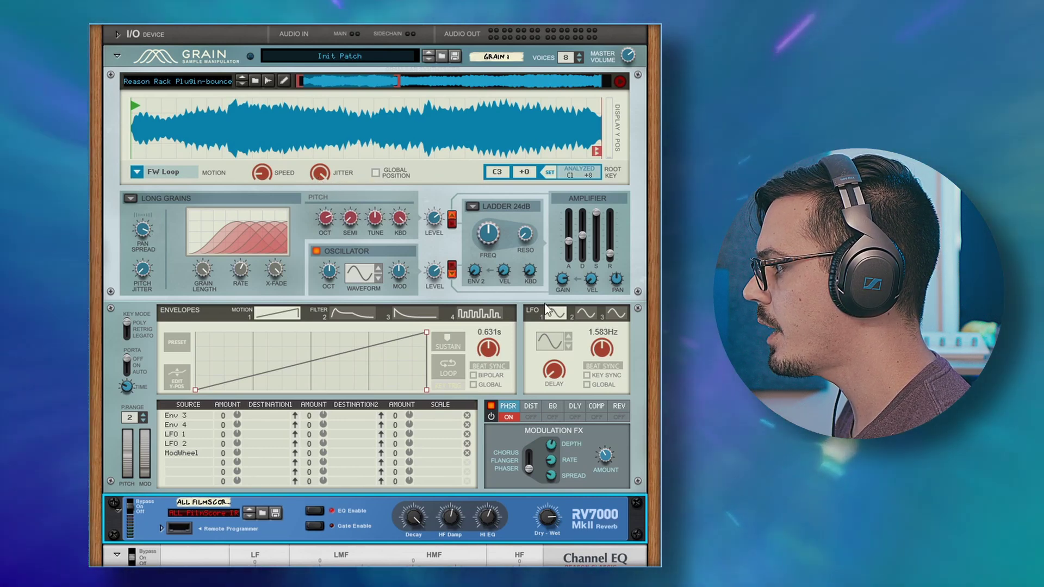
{"action": "scroll", "coordinate": [374, 421], "scroll_direction": "down", "scroll_amount": 3}
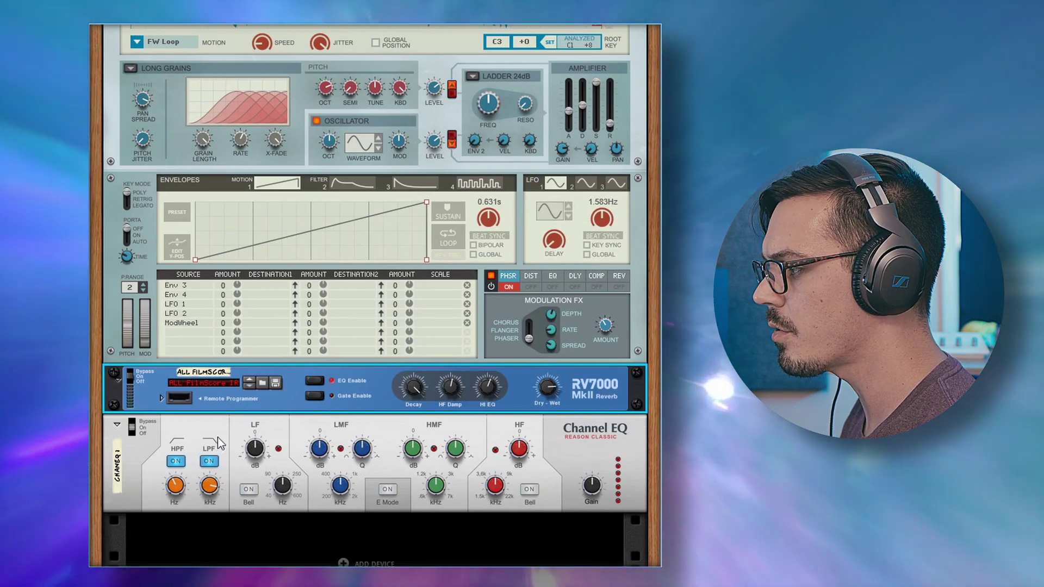
{"action": "scroll", "coordinate": [207, 466], "scroll_direction": "up", "scroll_amount": 3}
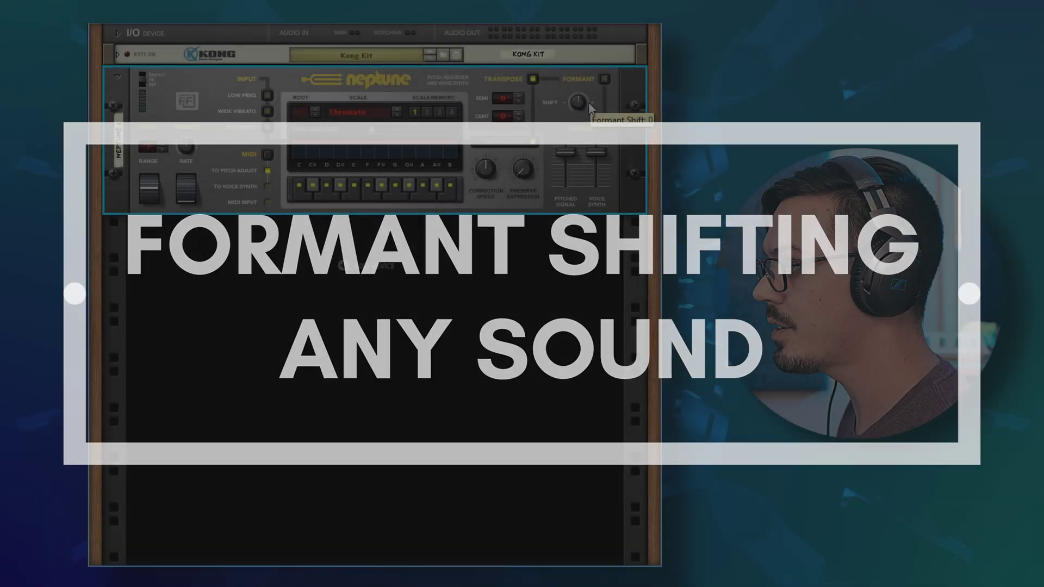
Play the Kong drums through Neptune, route MIDI to the Voice Synth, and silence its level.
{"action": "mouse_move", "coordinate": [589, 103]}
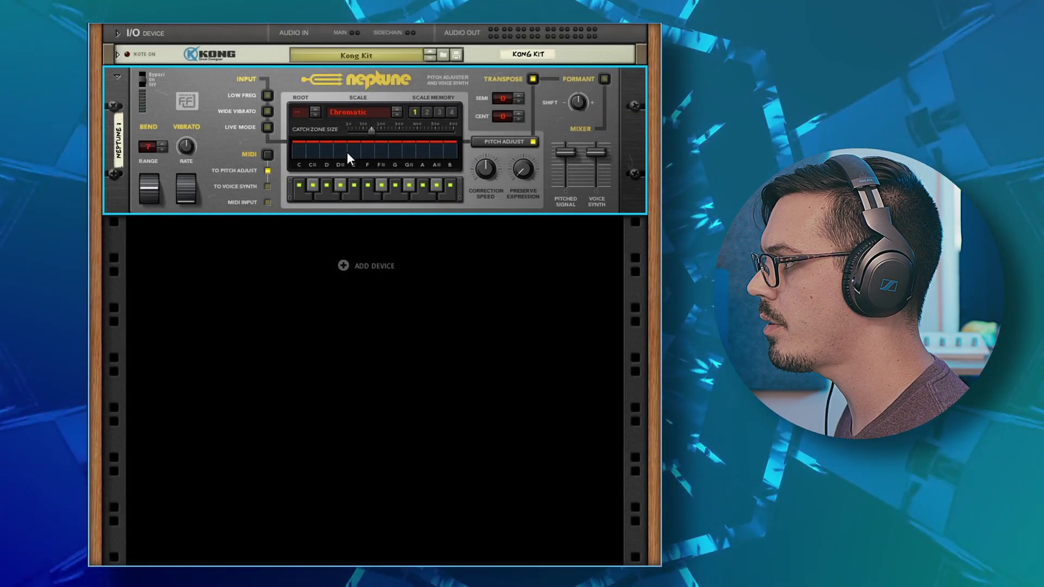
{"action": "key", "text": "space"}
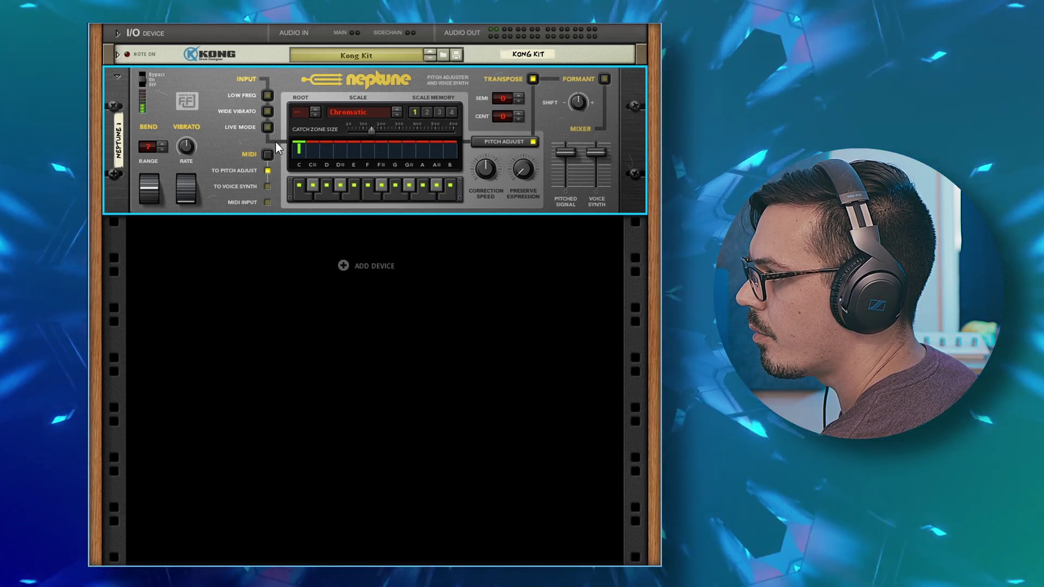
{"action": "left_click", "coordinate": [267, 185]}
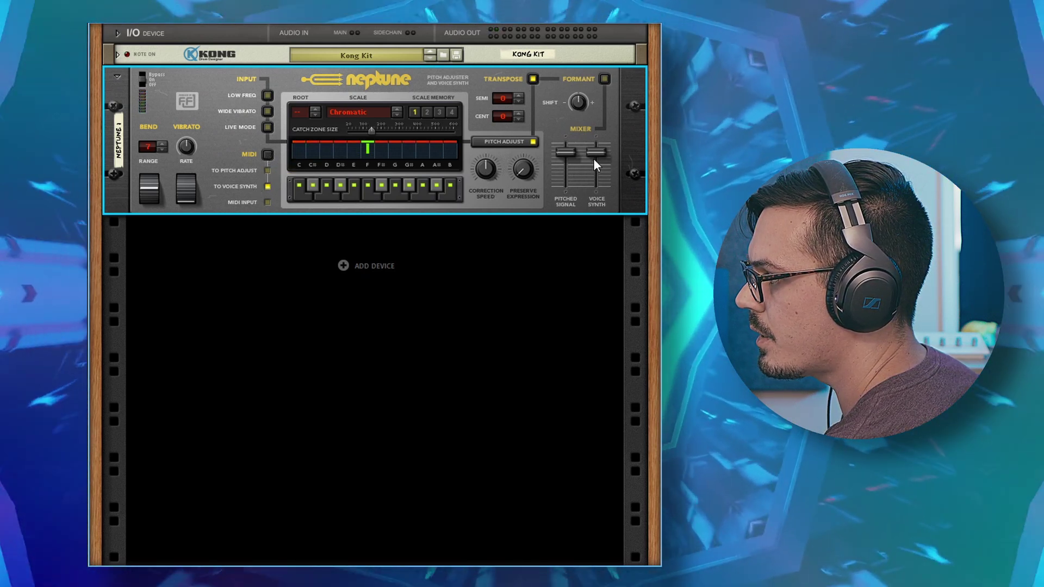
{"action": "left_click_drag", "start_coordinate": [592, 158], "coordinate": [596, 211]}
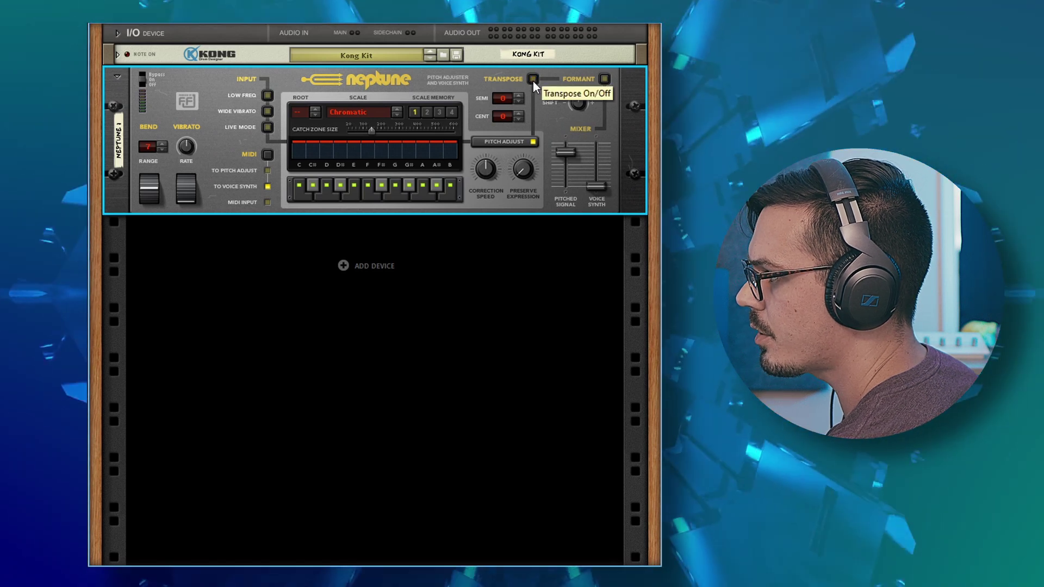
Turn off Transpose and Pitch Adjust, enable Formant, and set the formant Shift to -48.
{"action": "left_click", "coordinate": [533, 80]}
{"action": "left_click", "coordinate": [533, 142]}
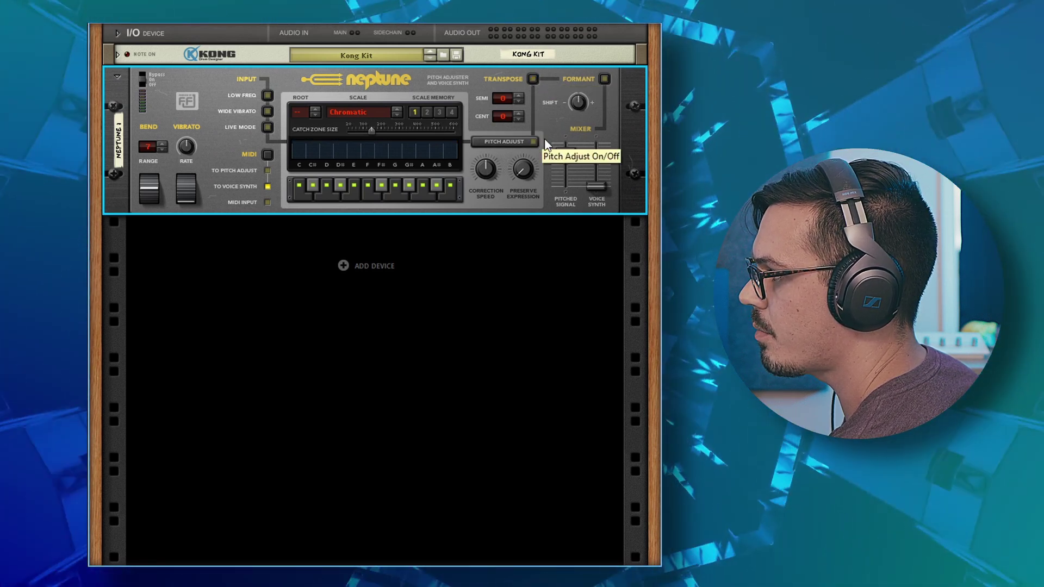
{"action": "left_click", "coordinate": [605, 79]}
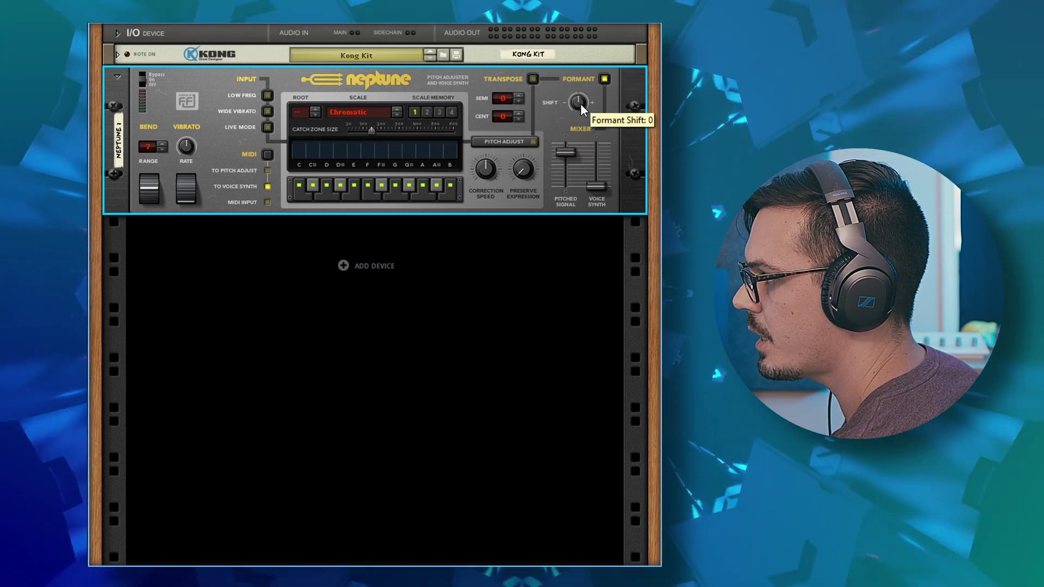
{"action": "left_click_drag", "start_coordinate": [580, 103], "coordinate": [590, 134]}
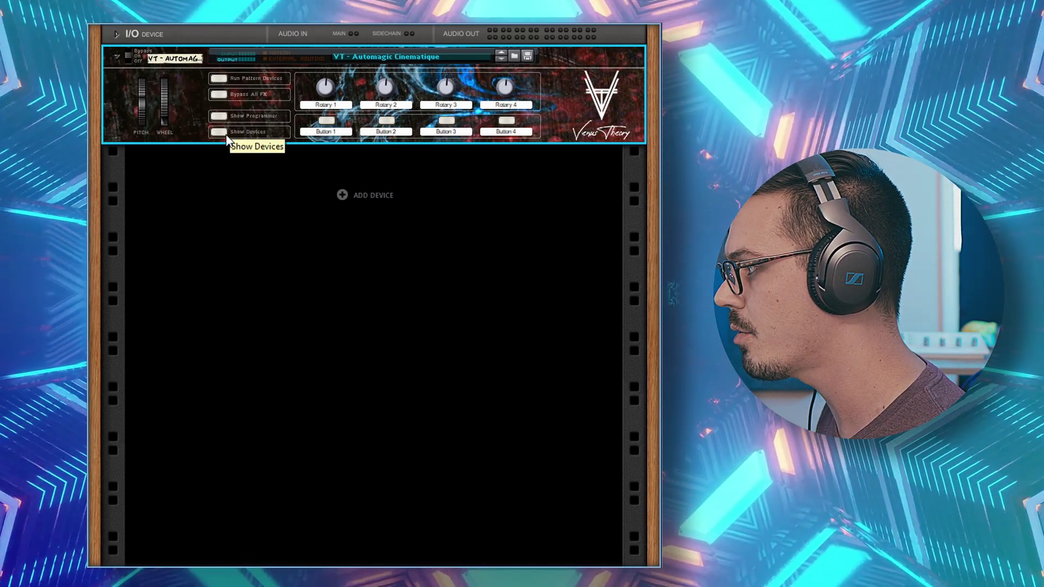
Show the Combinator's devices and scroll through the Pulsar LFOs, Dual Arpeggio and Friktion.
{"action": "left_click", "coordinate": [224, 135]}
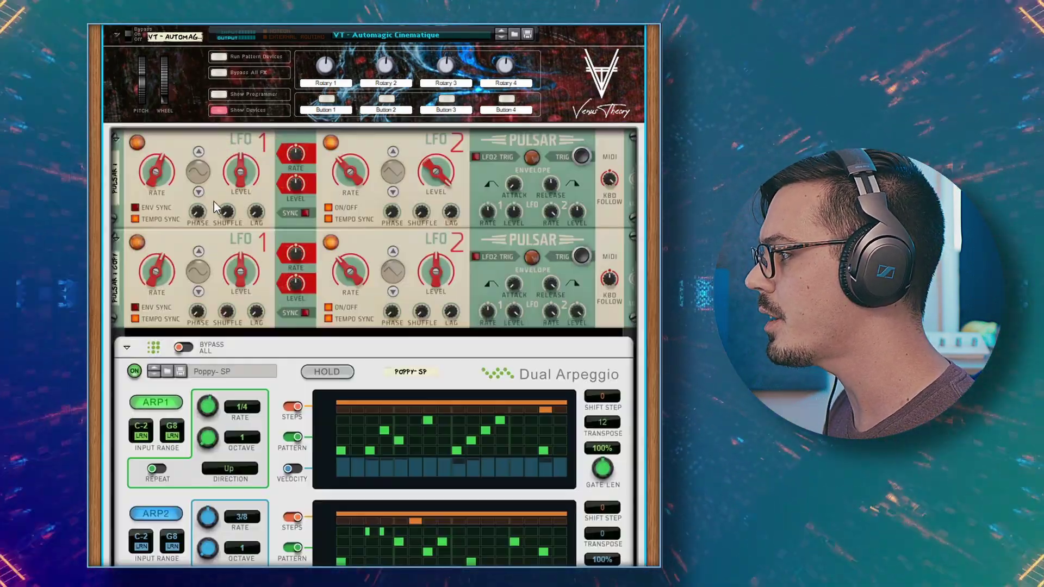
{"action": "scroll", "coordinate": [212, 203], "scroll_direction": "down", "scroll_amount": 5}
{"action": "scroll", "coordinate": [257, 216], "scroll_direction": "down", "scroll_amount": 8}
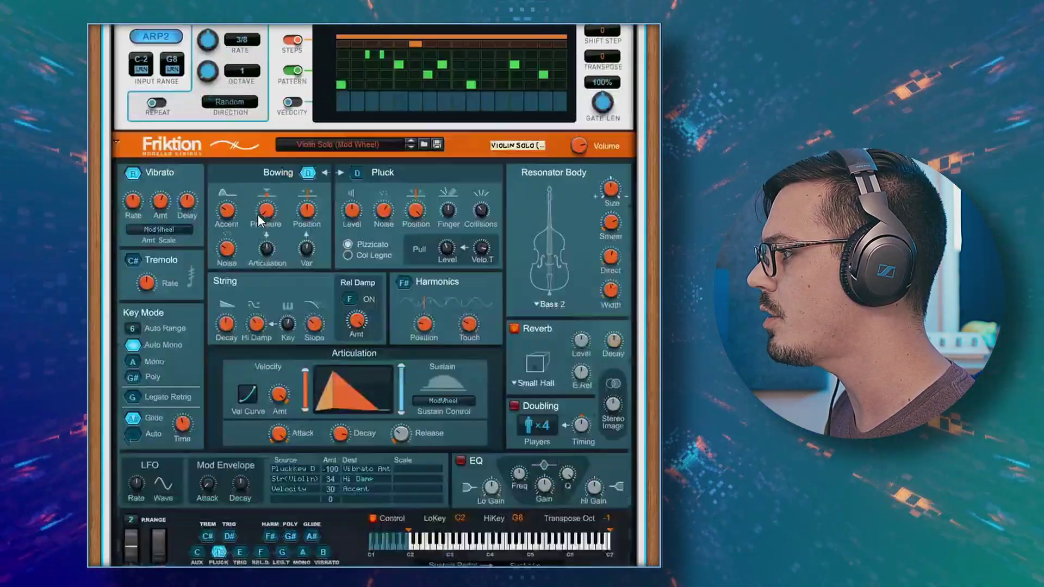
{"action": "scroll", "coordinate": [240, 265], "scroll_direction": "up", "scroll_amount": 15}
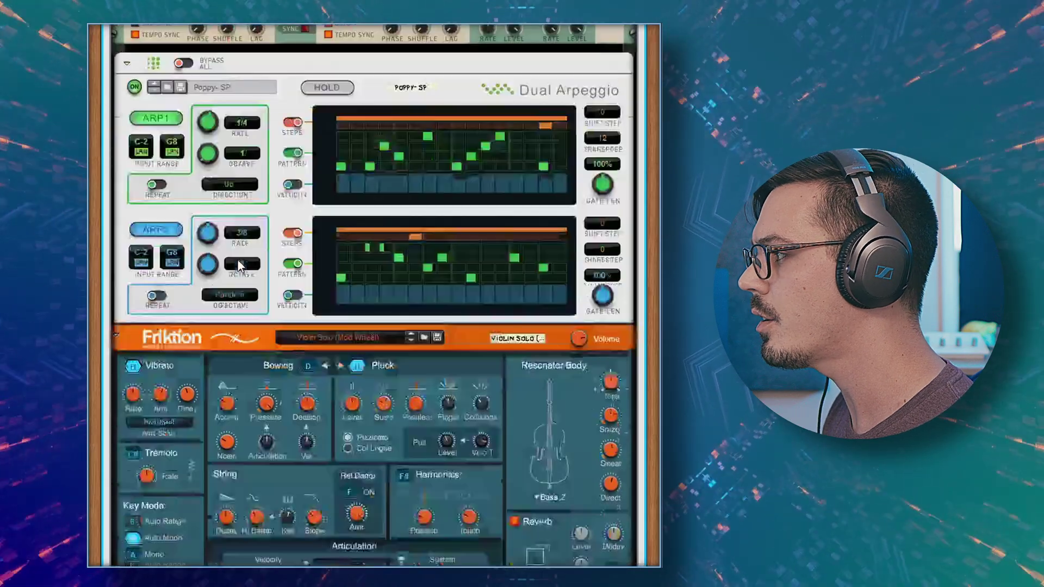
Flip the rack to inspect the Combinator's cable connections, then return to the front panels.
{"action": "key", "text": "Tab"}
{"action": "scroll", "coordinate": [324, 145], "scroll_direction": "up", "scroll_amount": 2}
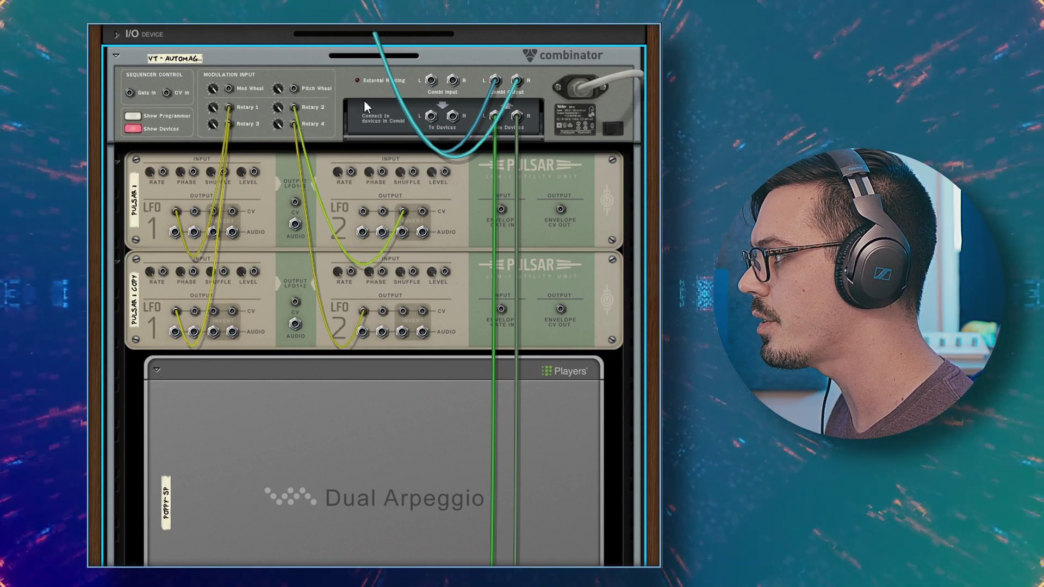
{"action": "key", "text": "Tab"}
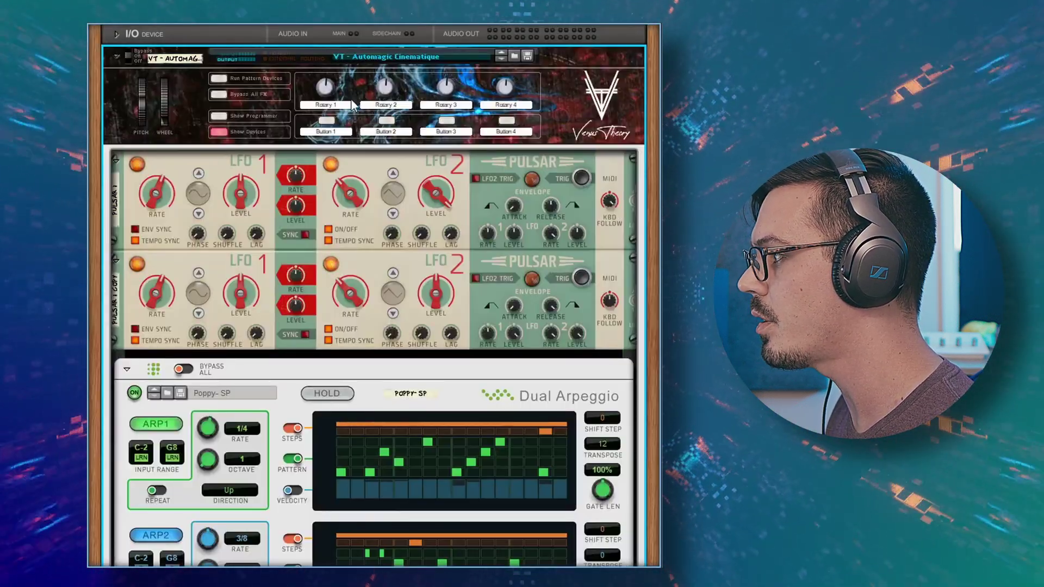
Open the Combinator programmer and select Pulsar 1, Warm Echo and Violin Solo in Key Mapping.
{"action": "left_click", "coordinate": [219, 117]}
{"action": "left_click", "coordinate": [166, 175]}
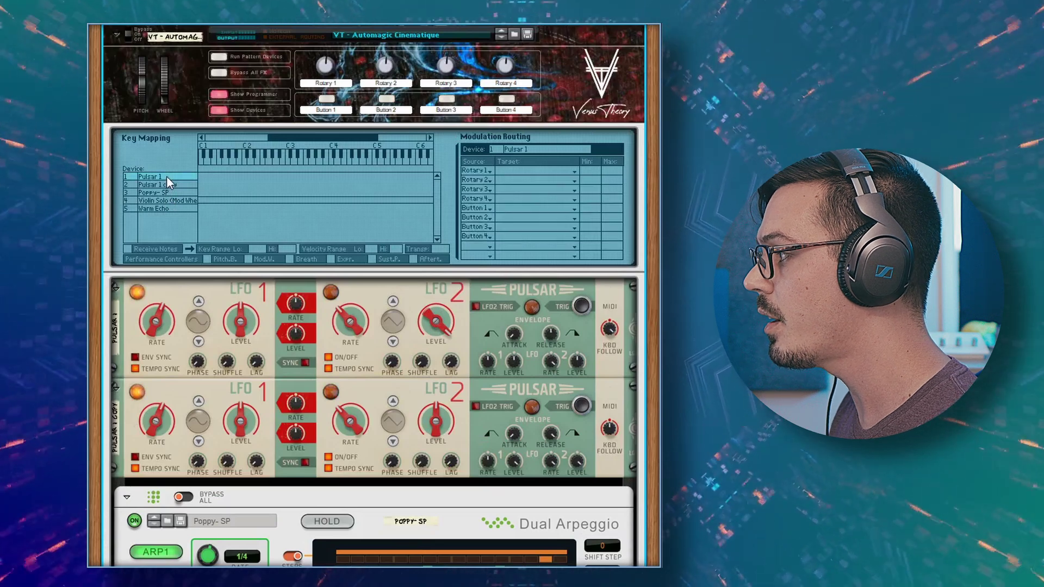
{"action": "left_click", "coordinate": [171, 194]}
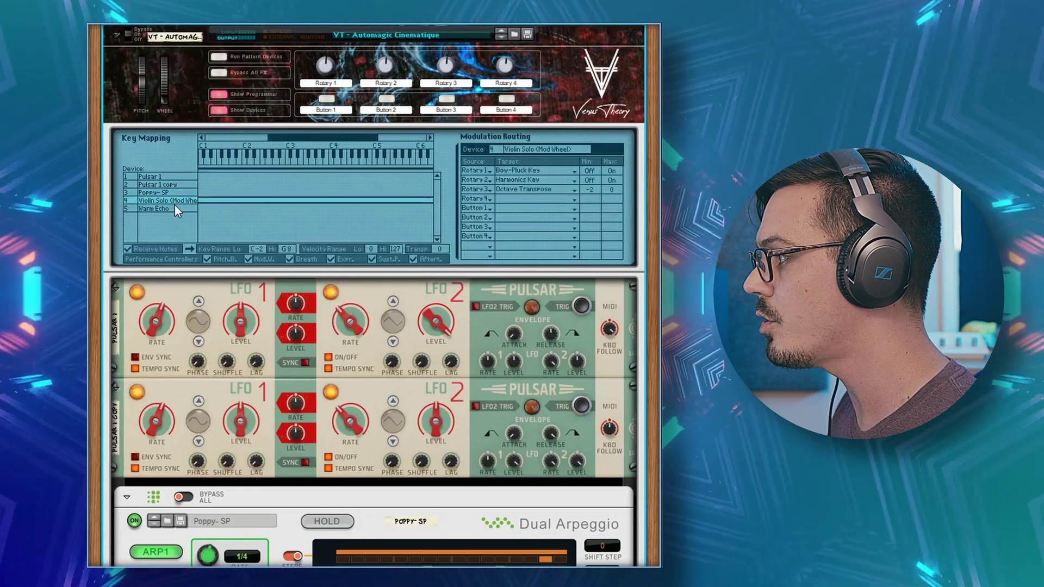
{"action": "left_click", "coordinate": [173, 208]}
{"action": "left_click", "coordinate": [174, 200]}
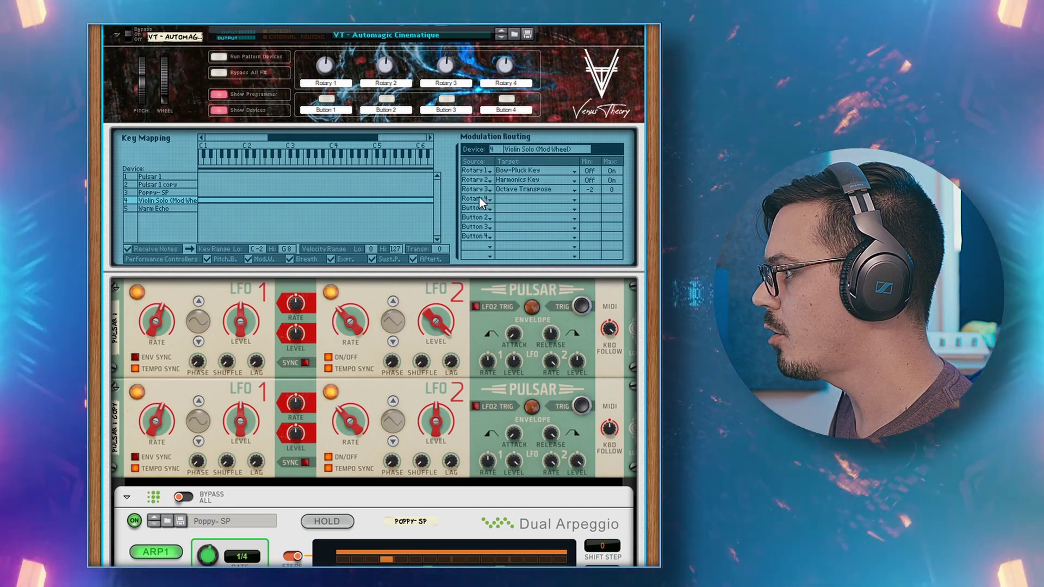
Inspect the Rotary 4 row's source and target lists without changing either.
{"action": "left_click", "coordinate": [478, 198]}
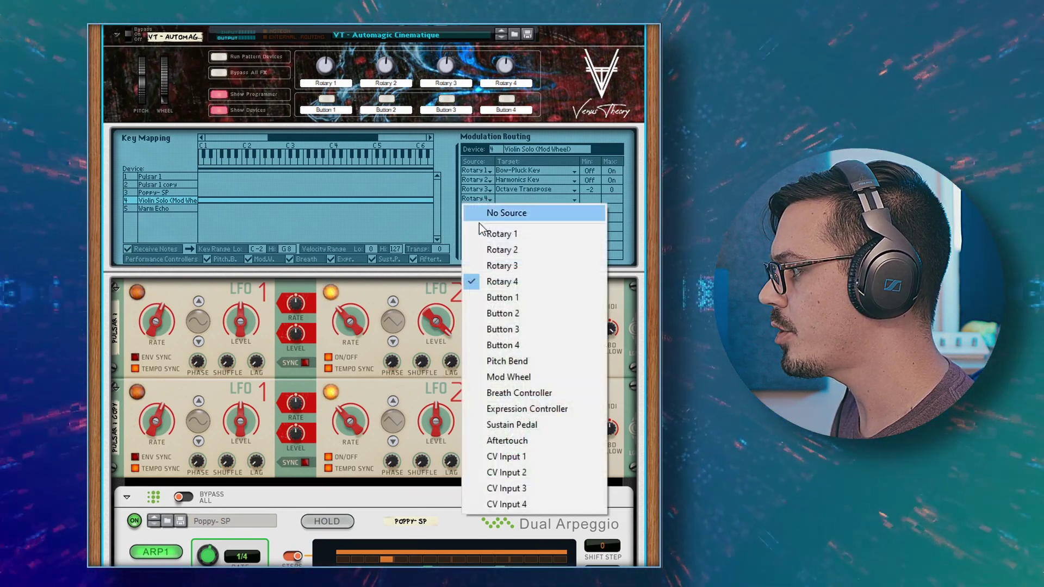
{"action": "left_click", "coordinate": [429, 244]}
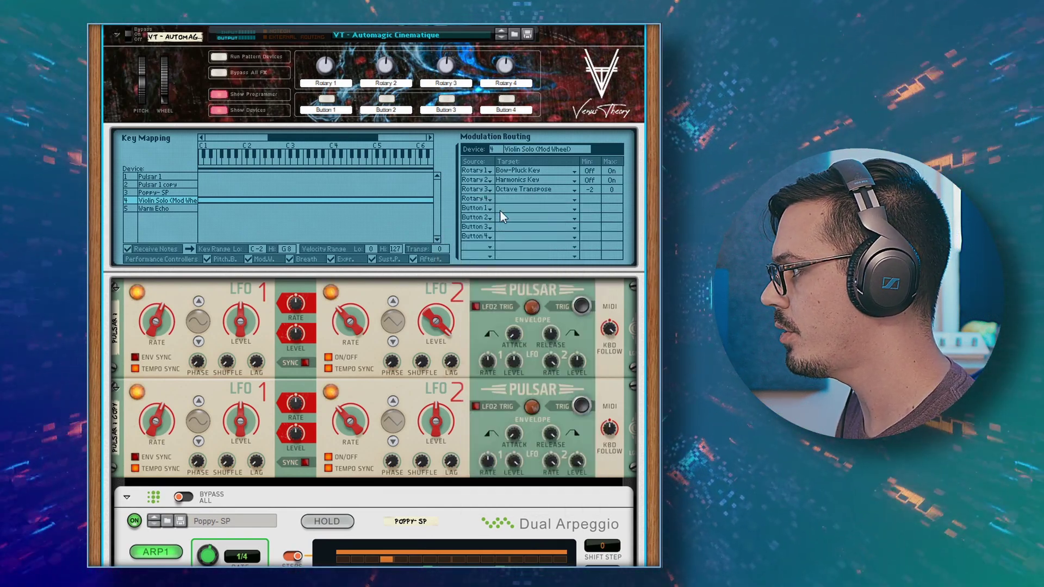
{"action": "left_click", "coordinate": [512, 198]}
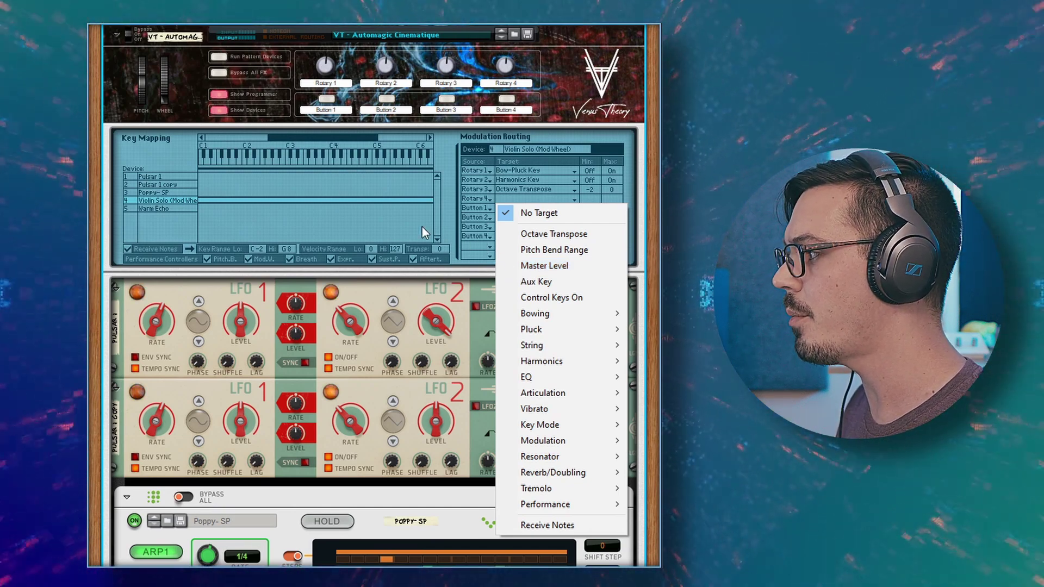
{"action": "left_click", "coordinate": [422, 227]}
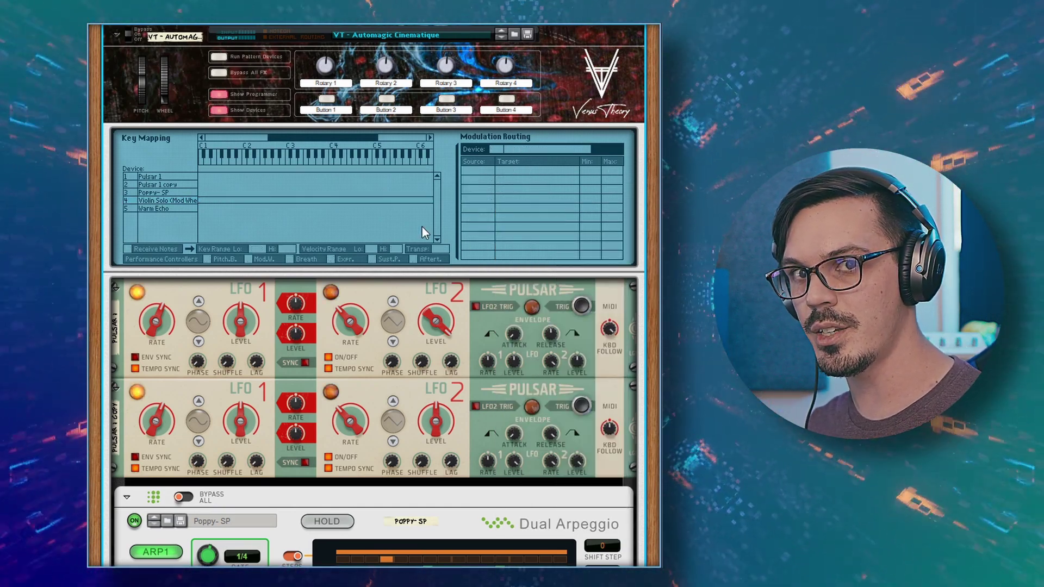